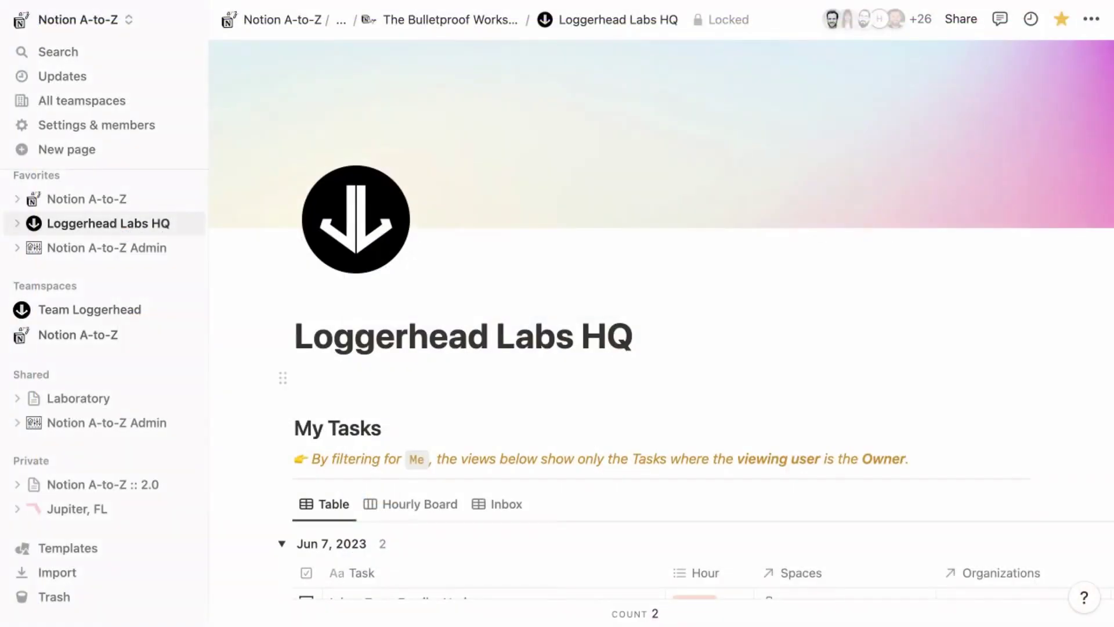
Add the Projects, tasks & sprints template from the Templates gallery to the Private workspace
{"action": "left_click", "coordinate": [116, 547]}
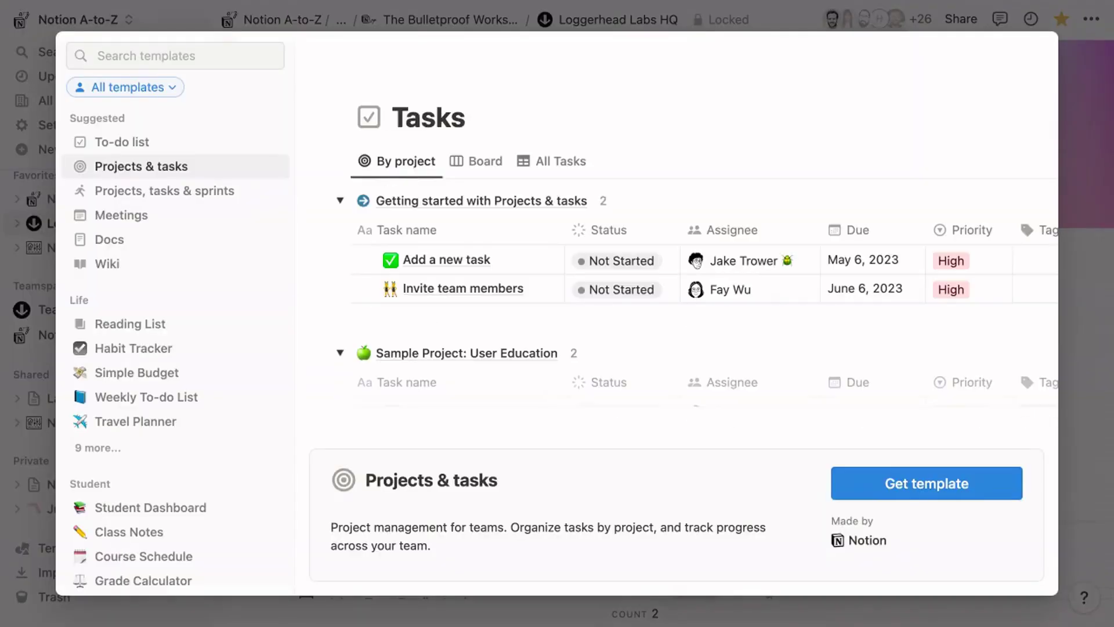
{"action": "left_click", "coordinate": [182, 198]}
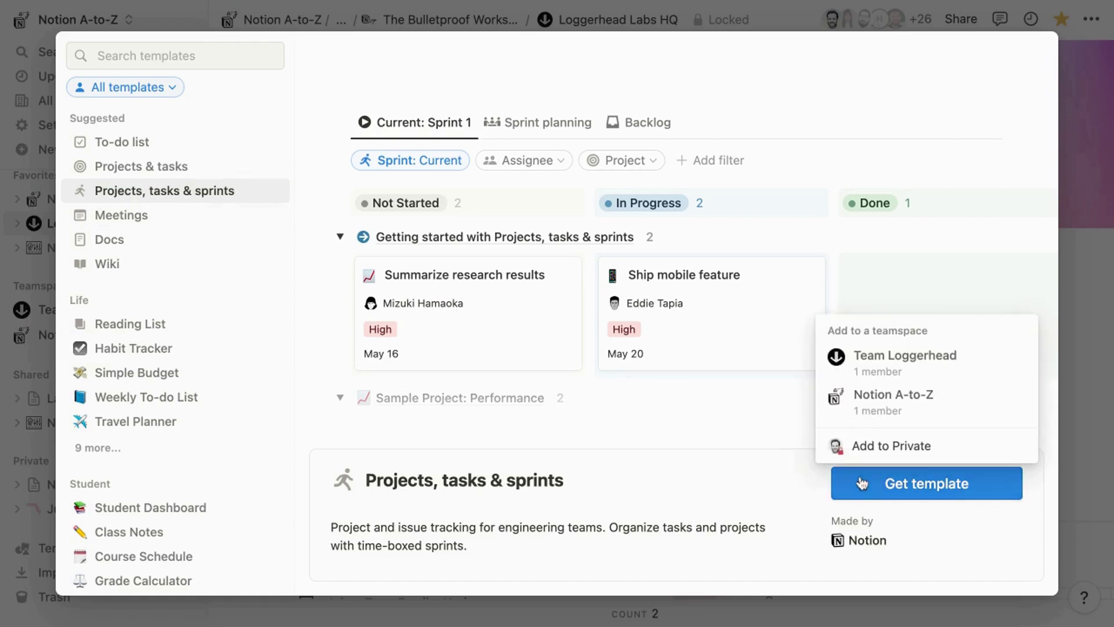
{"action": "left_click", "coordinate": [865, 446]}
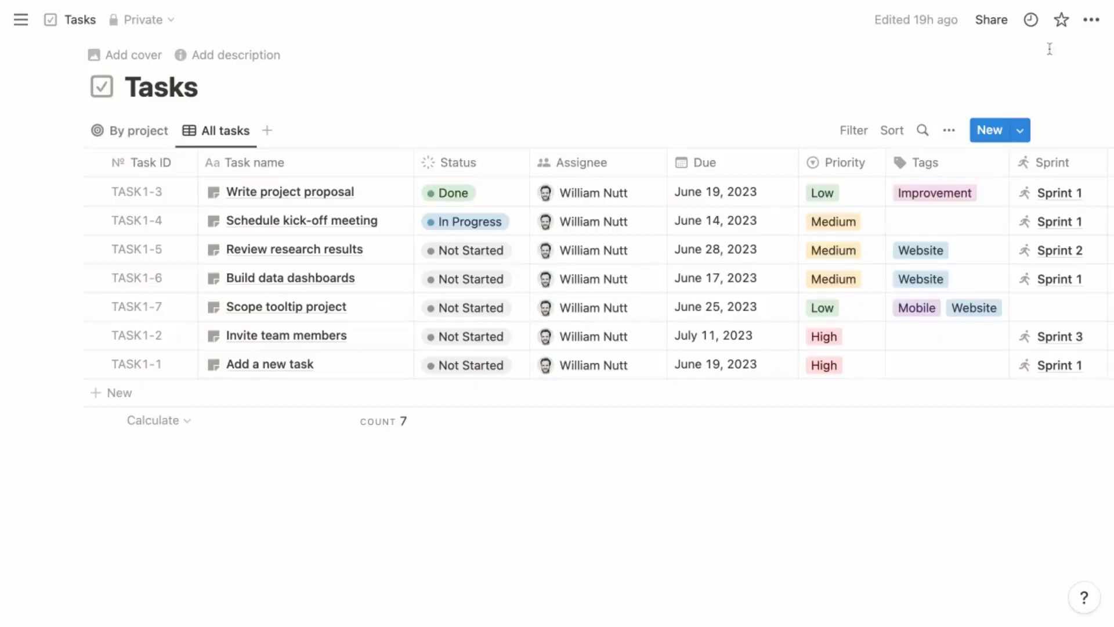
Delete the old Tasks database from its page menu
{"action": "left_click", "coordinate": [1088, 21]}
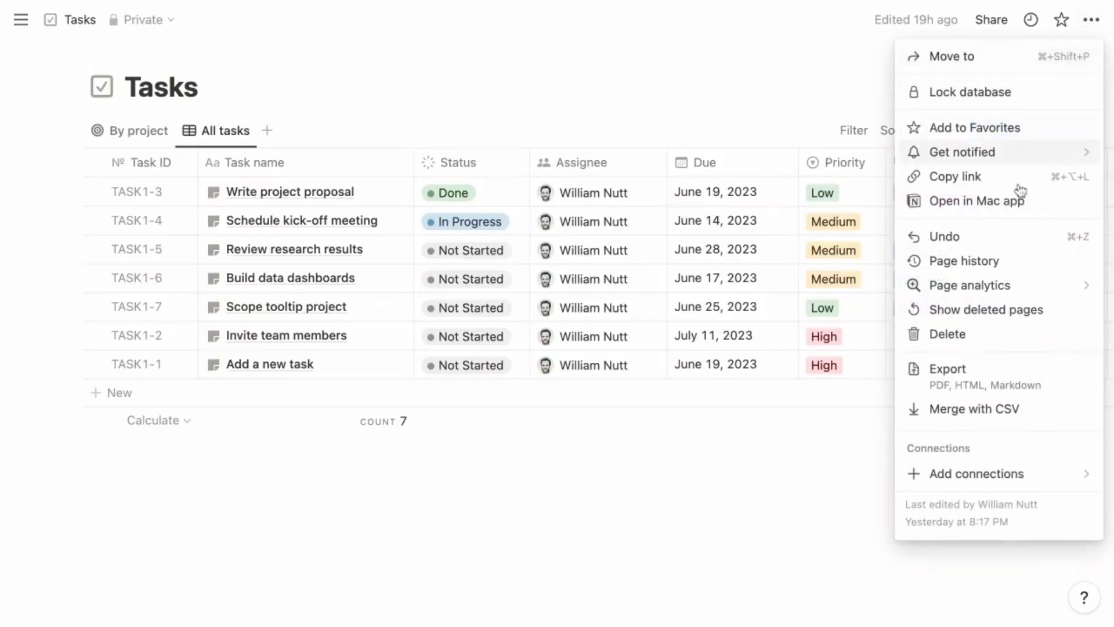
{"action": "left_click", "coordinate": [964, 341]}
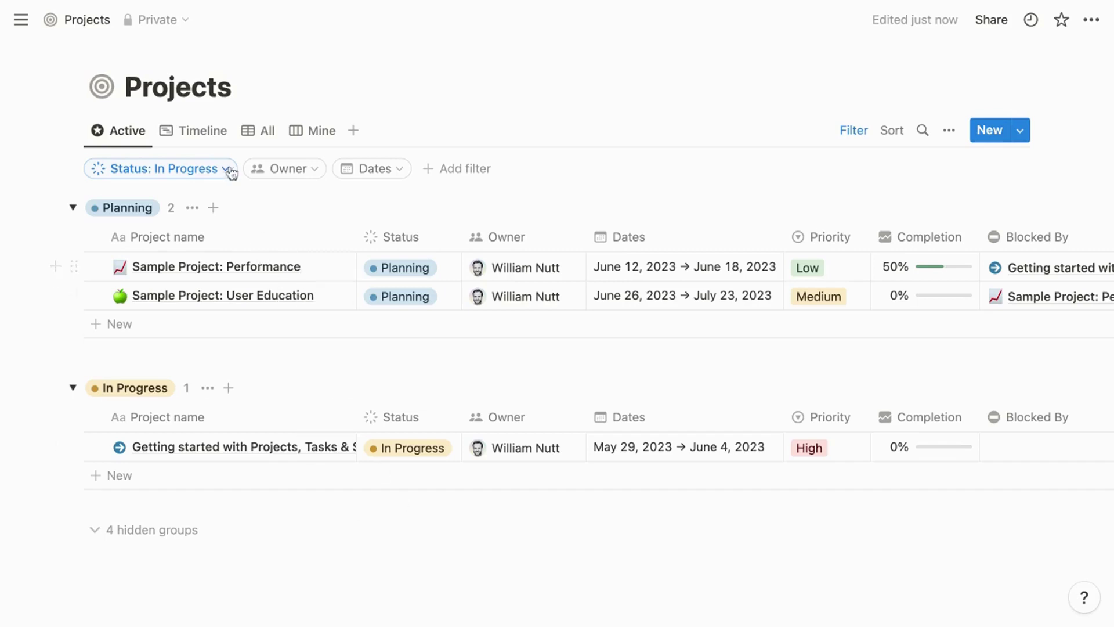
Browse the Projects Timeline, All and Mine views, finishing on the Timeline view
{"action": "left_click", "coordinate": [216, 134]}
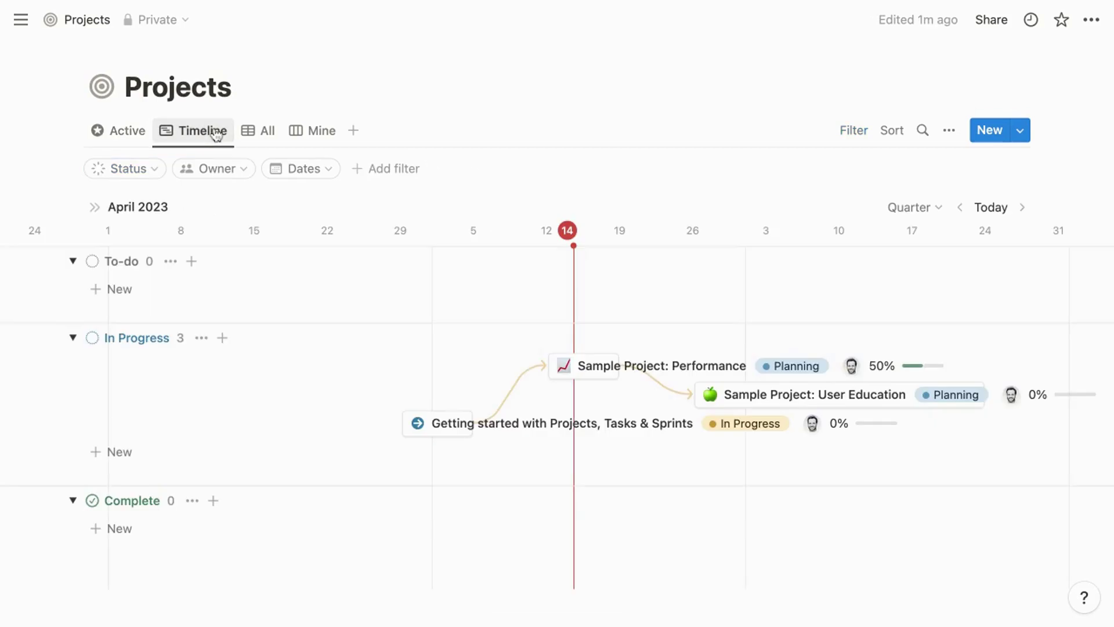
{"action": "left_click", "coordinate": [266, 134]}
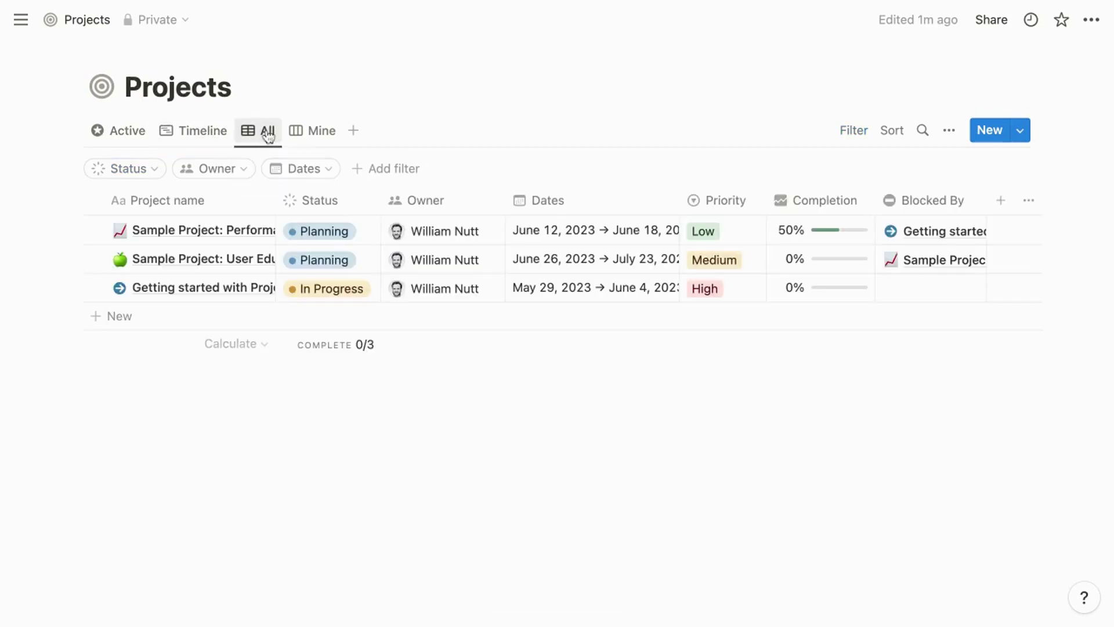
{"action": "left_click", "coordinate": [312, 132]}
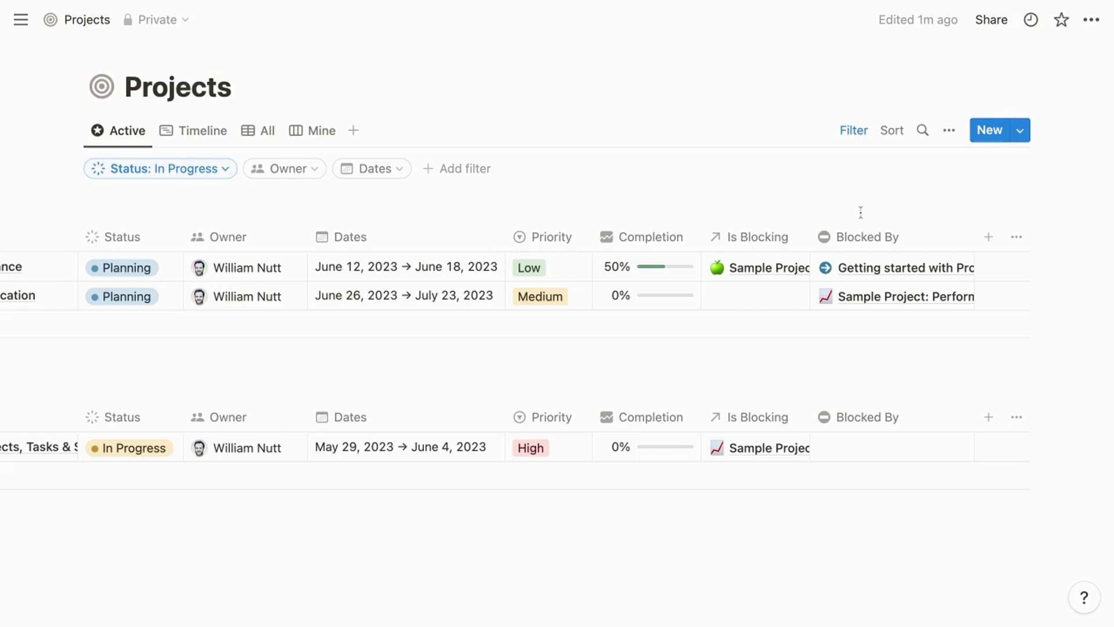
{"action": "left_click", "coordinate": [193, 130]}
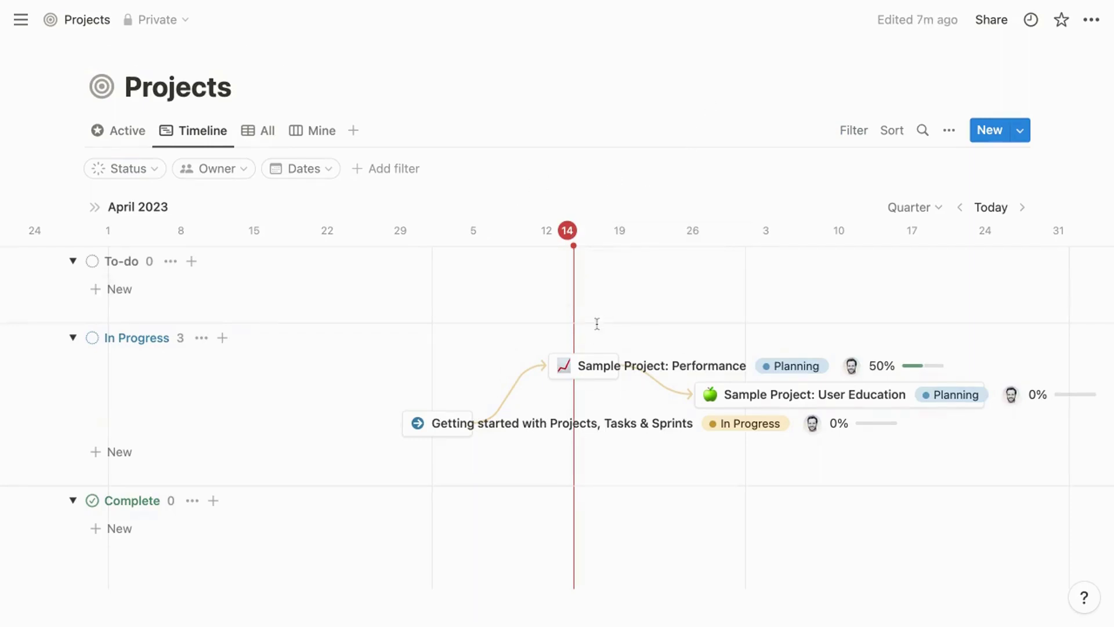
Open Sample Project: Performance as a full page and scroll through its contents
{"action": "left_click", "coordinate": [577, 367]}
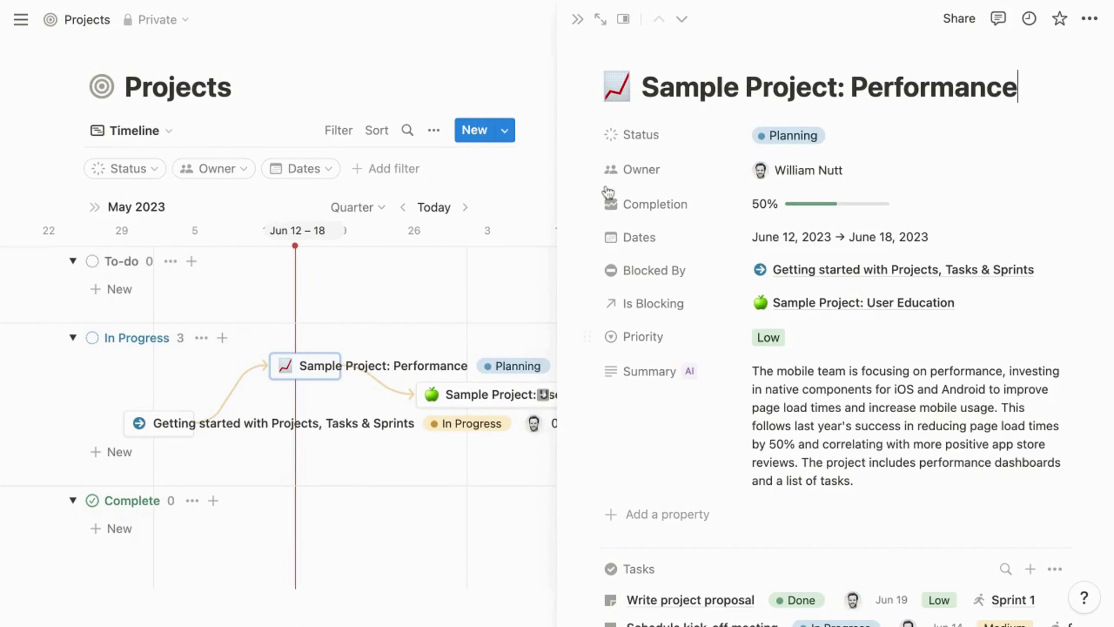
{"action": "left_click", "coordinate": [602, 18]}
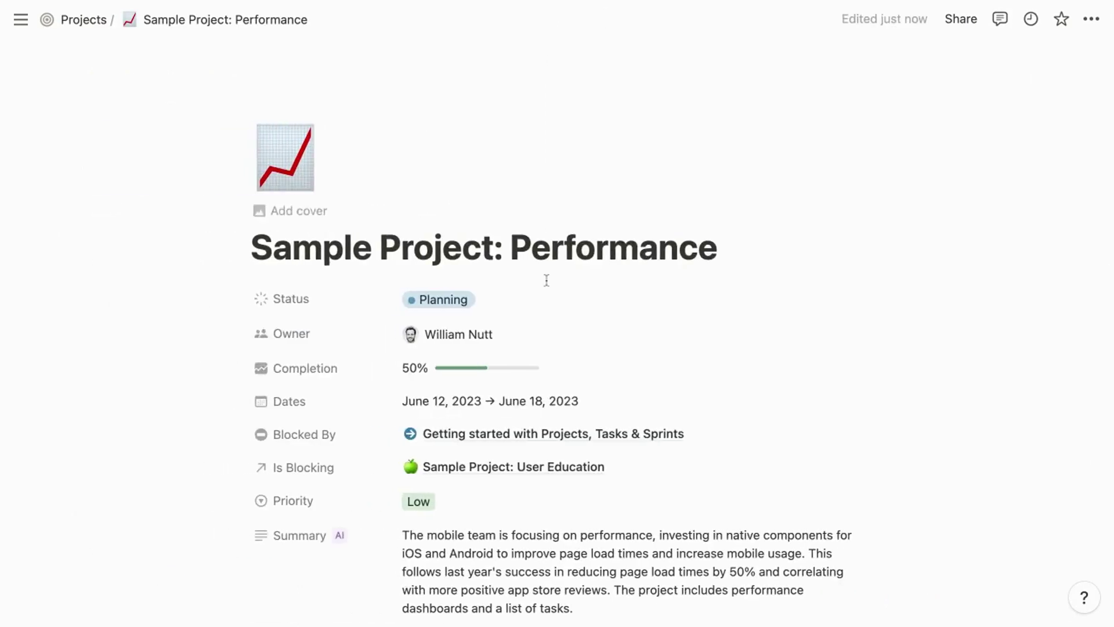
{"action": "scroll", "coordinate": [547, 280], "scroll_direction": "down", "scroll_amount": 10}
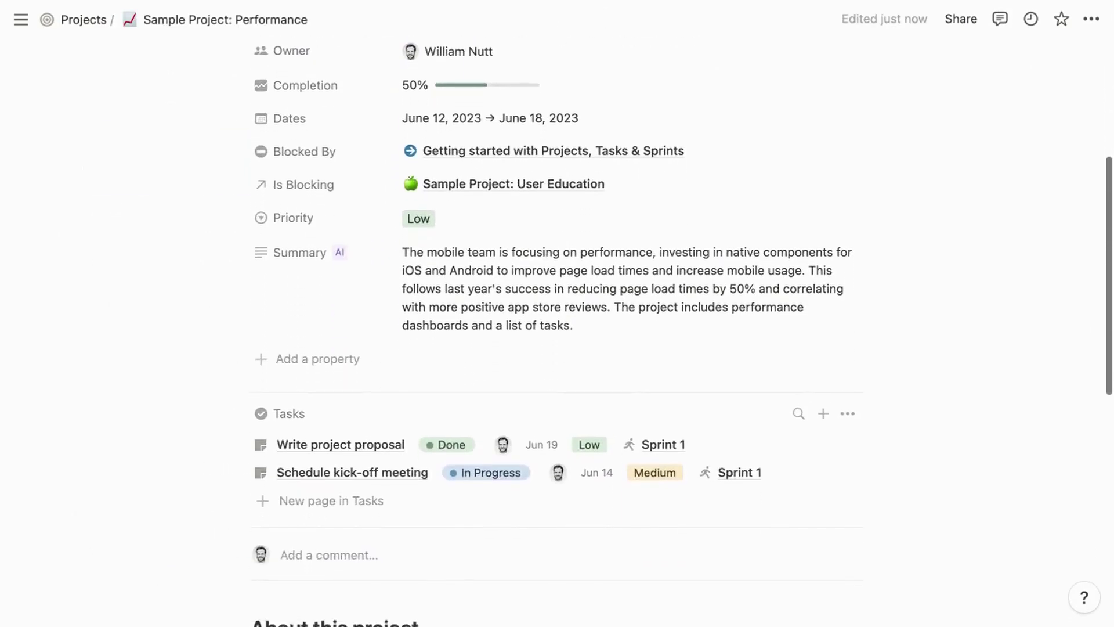
{"action": "scroll", "coordinate": [557, 324], "scroll_direction": "down", "scroll_amount": 8}
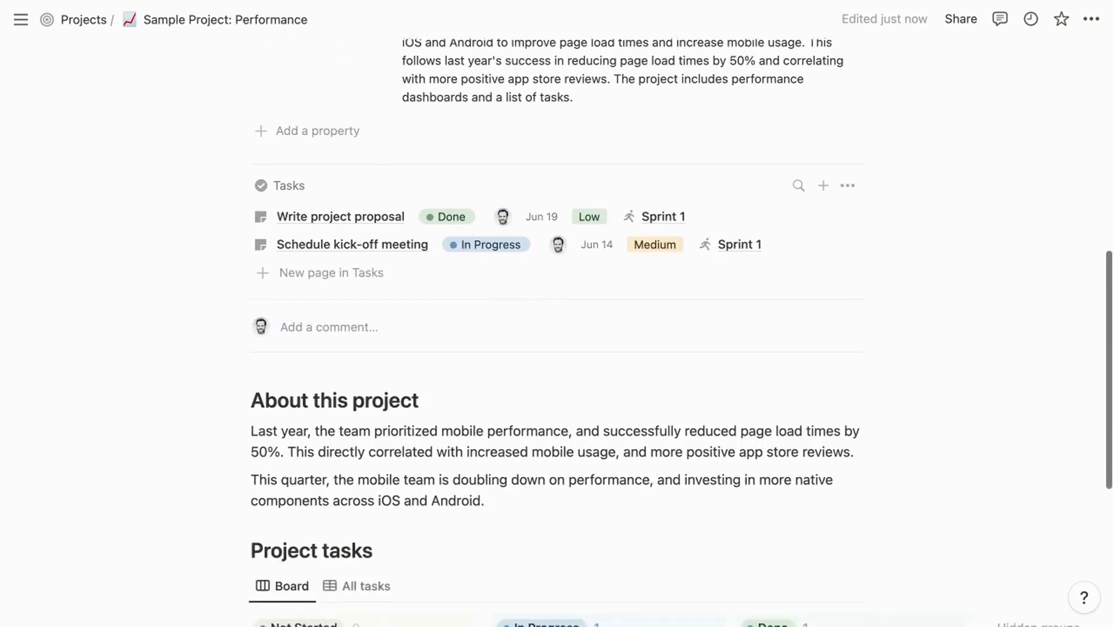
{"action": "scroll", "coordinate": [557, 325], "scroll_direction": "down", "scroll_amount": 7}
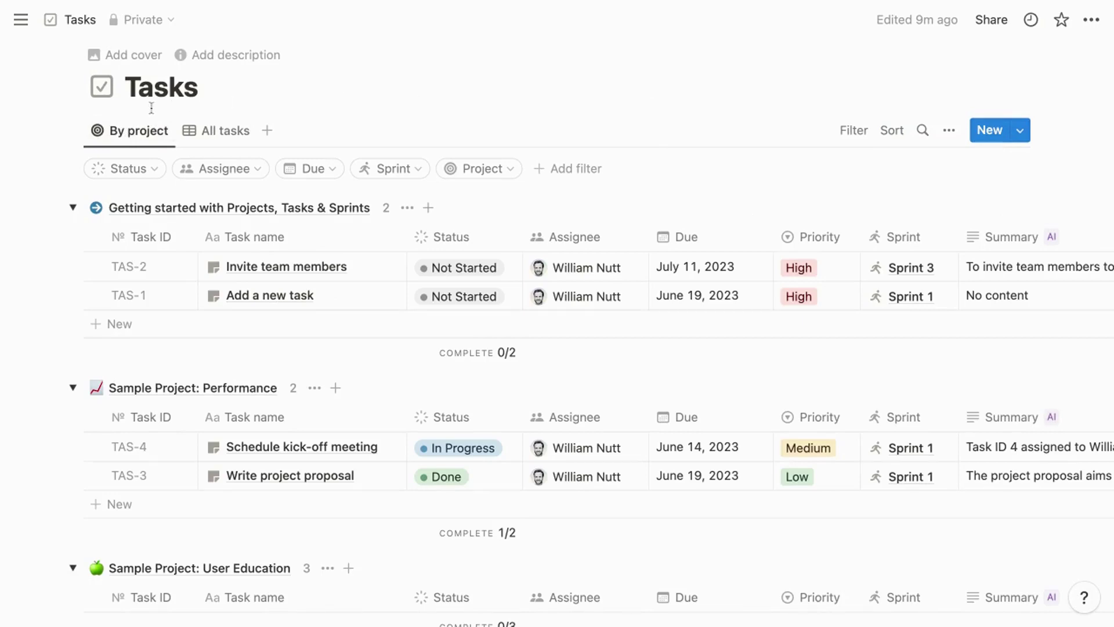
Show the All tasks table and open the Task ID property's options
{"action": "left_click", "coordinate": [231, 132]}
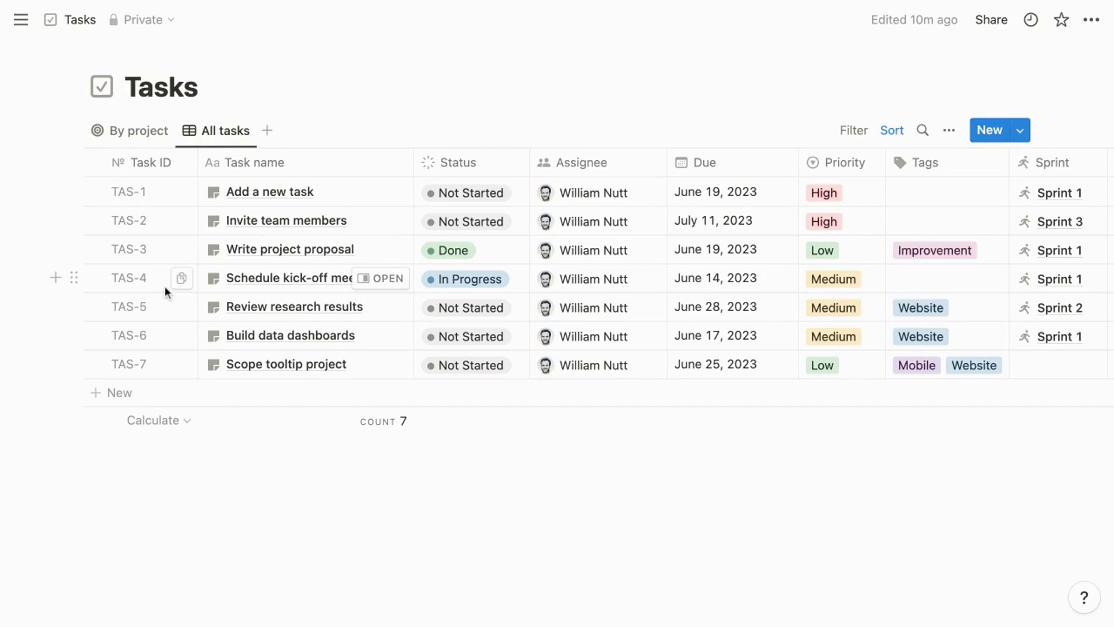
{"action": "left_click", "coordinate": [168, 164]}
{"action": "left_click", "coordinate": [178, 227]}
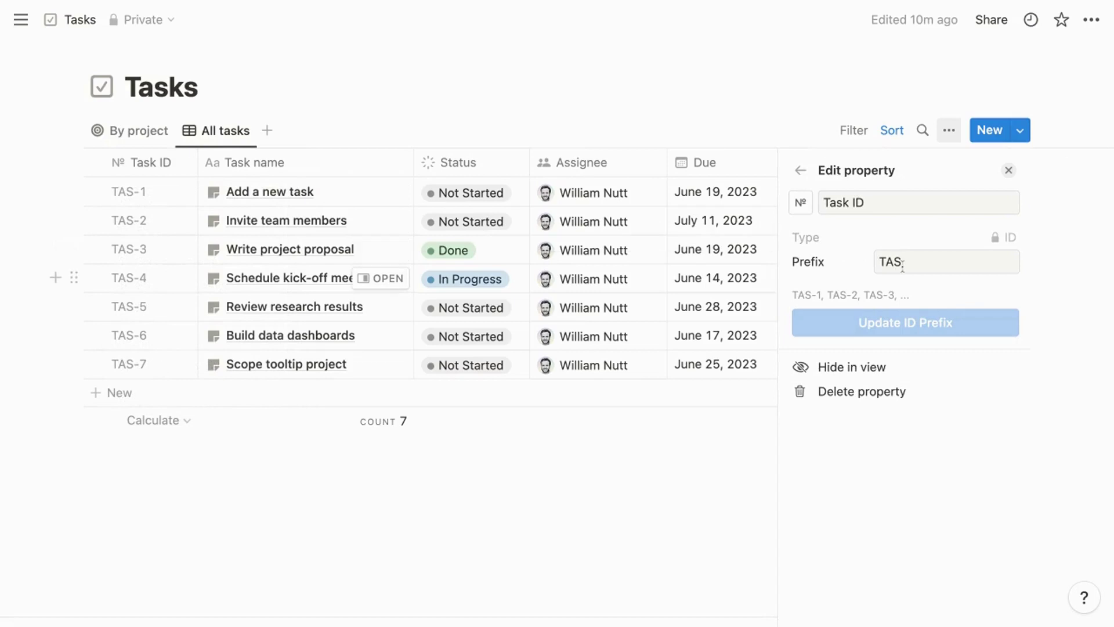
{"action": "left_click", "coordinate": [1010, 171]}
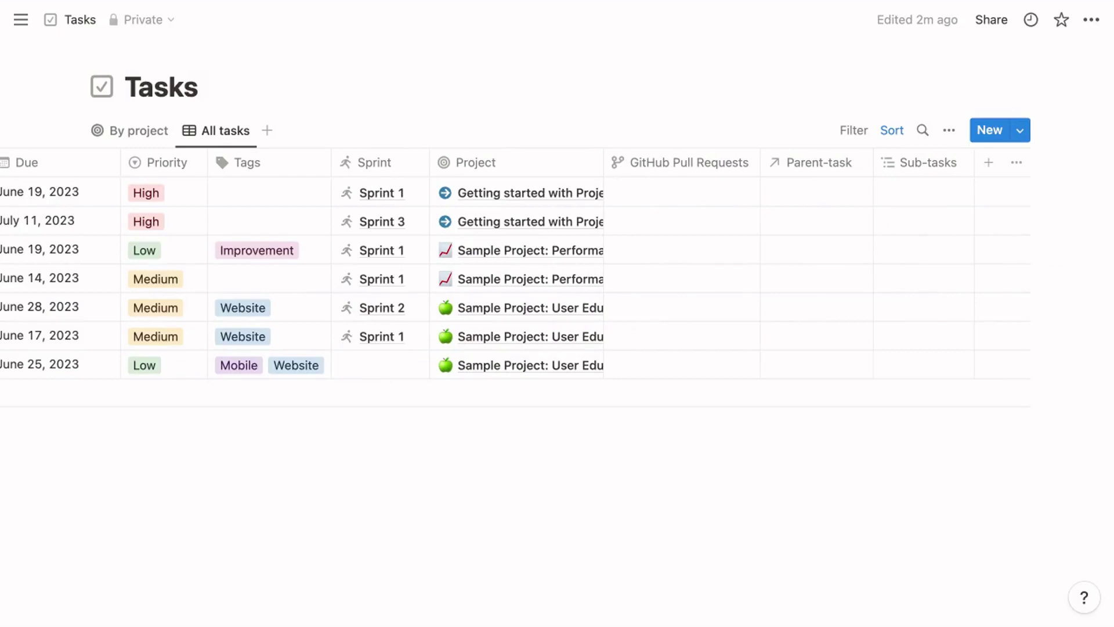
Turn on sub-items using the Sub-tasks relation for all new Tasks views
{"action": "left_click", "coordinate": [950, 131]}
{"action": "left_click", "coordinate": [931, 369]}
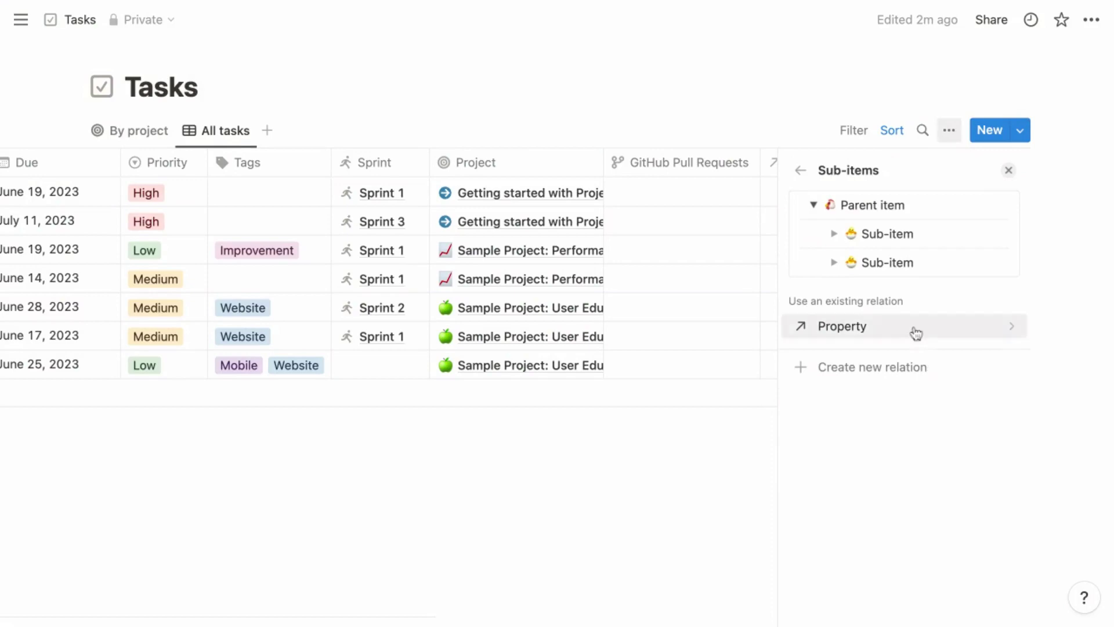
{"action": "left_click", "coordinate": [913, 329]}
{"action": "left_click", "coordinate": [914, 399]}
{"action": "left_click", "coordinate": [912, 420]}
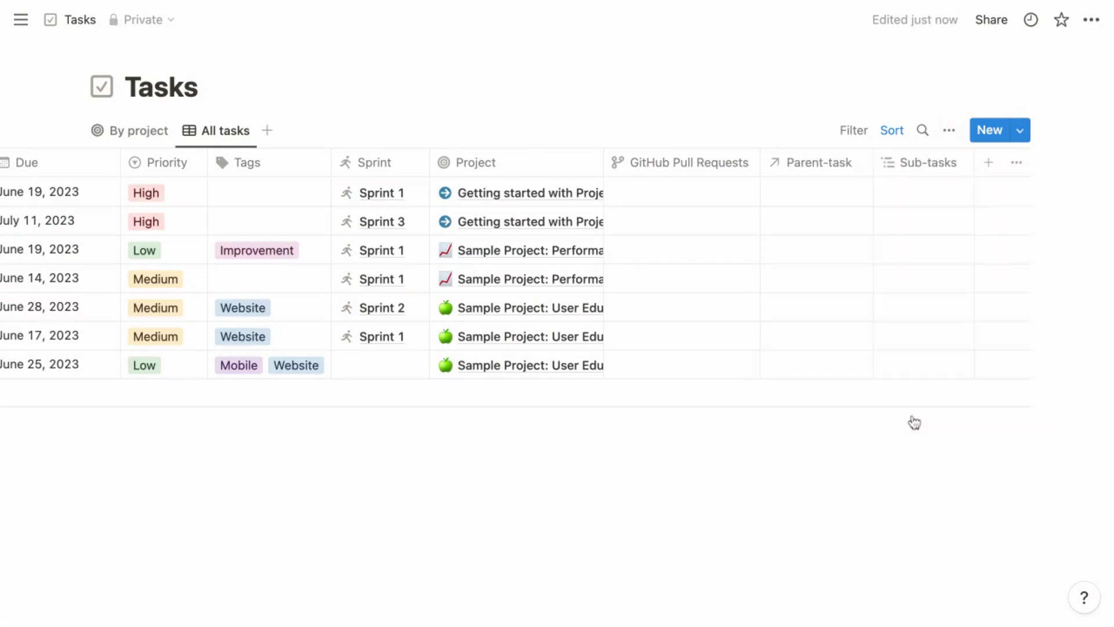
Add two sub-tasks under Invite team members, each inviting one teammate by name
{"action": "scroll", "coordinate": [699, 311], "scroll_direction": "left", "scroll_amount": 10}
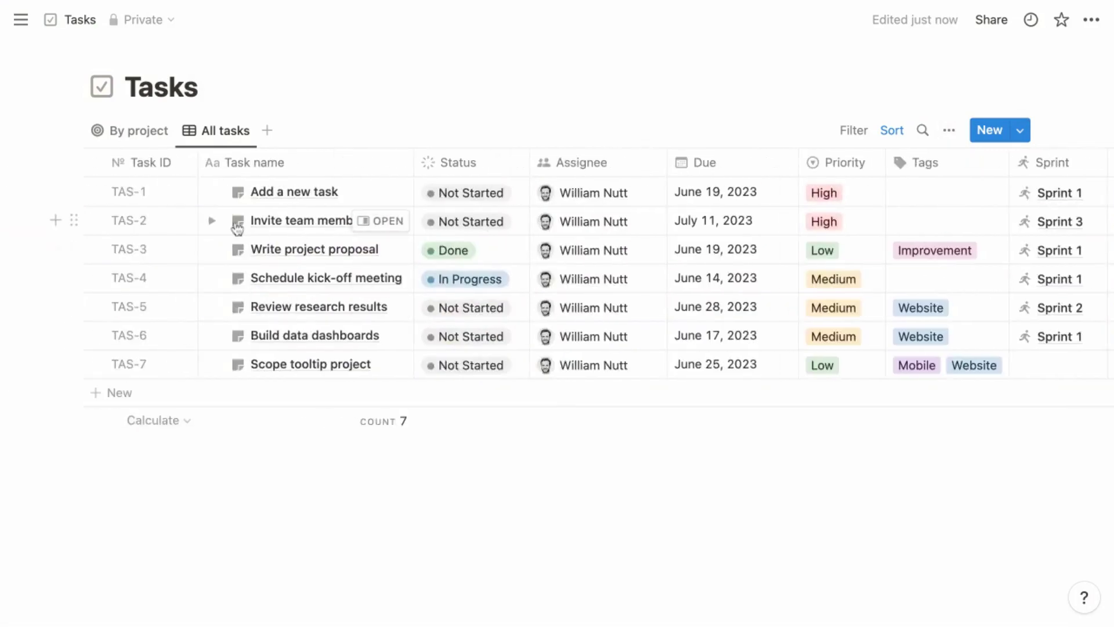
{"action": "left_click", "coordinate": [212, 221]}
{"action": "left_click", "coordinate": [218, 251]}
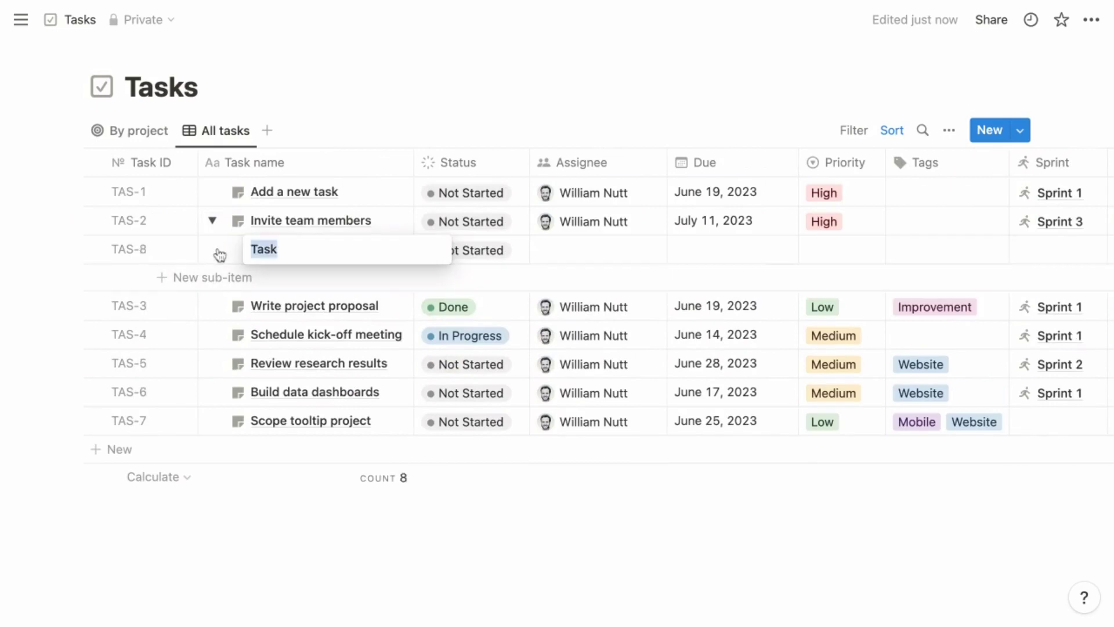
{"action": "type", "text": "Invite William"}
{"action": "key", "text": "Tab"}
{"action": "key", "text": "Return"}
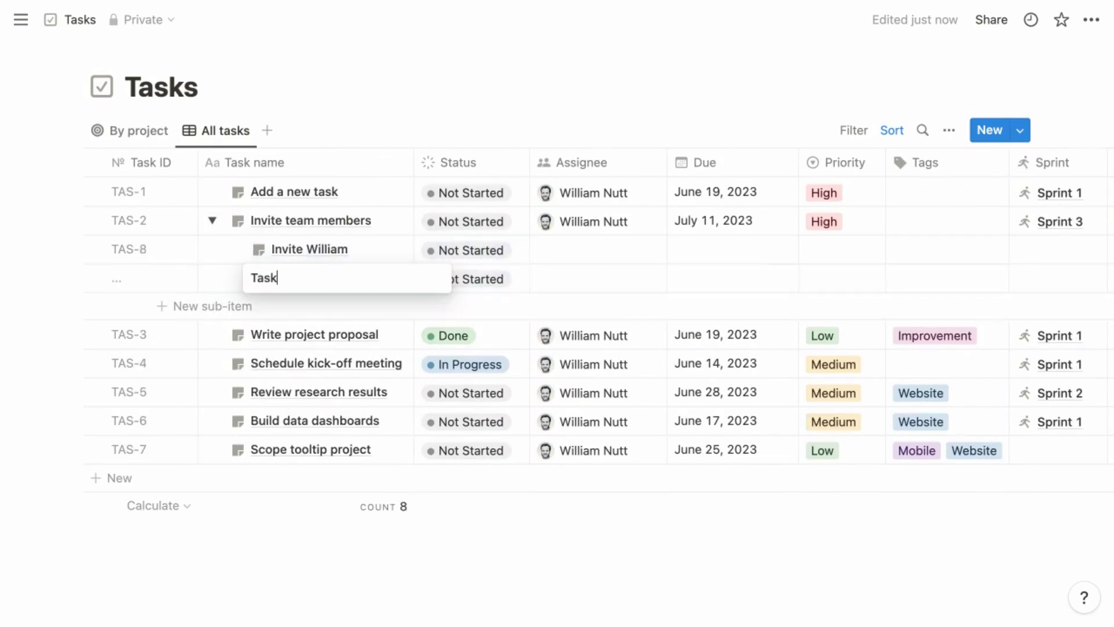
{"action": "type", "text": "Invite Caroline"}
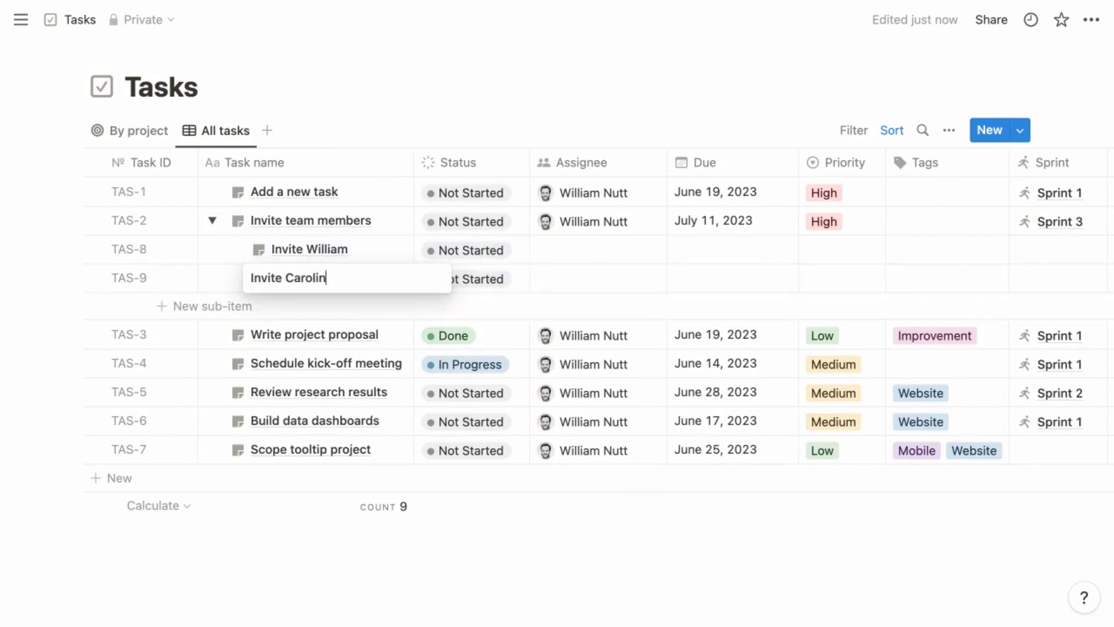
{"action": "key", "text": "Tab"}
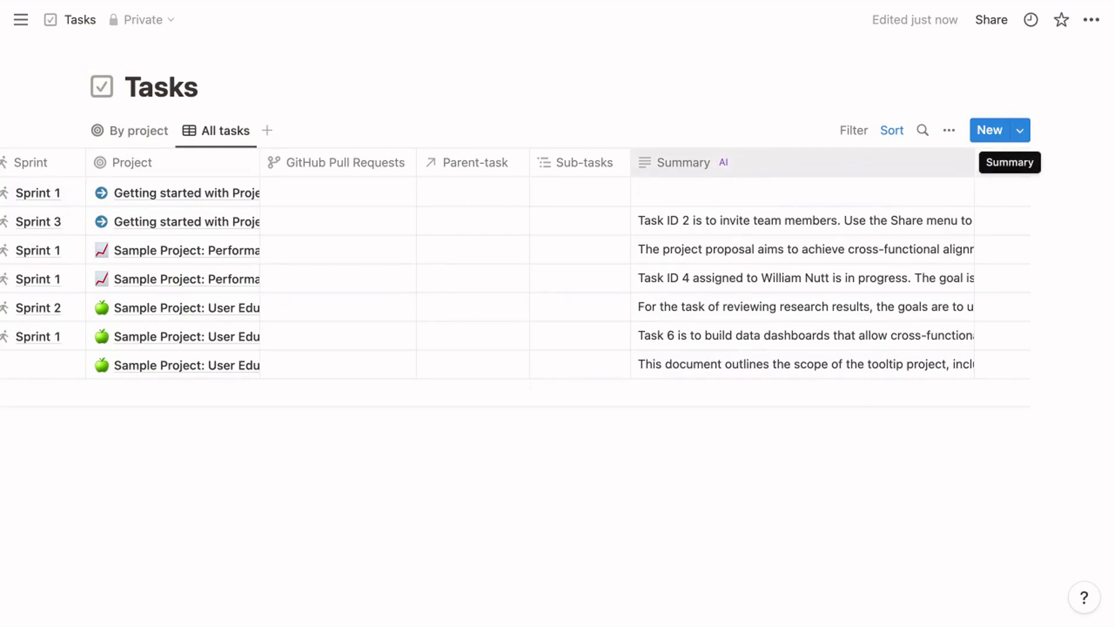
In Summary's AI autofill settings, keep the Summary fill type and enable Auto-update on page edits
{"action": "left_click", "coordinate": [696, 162]}
{"action": "left_click", "coordinate": [786, 231]}
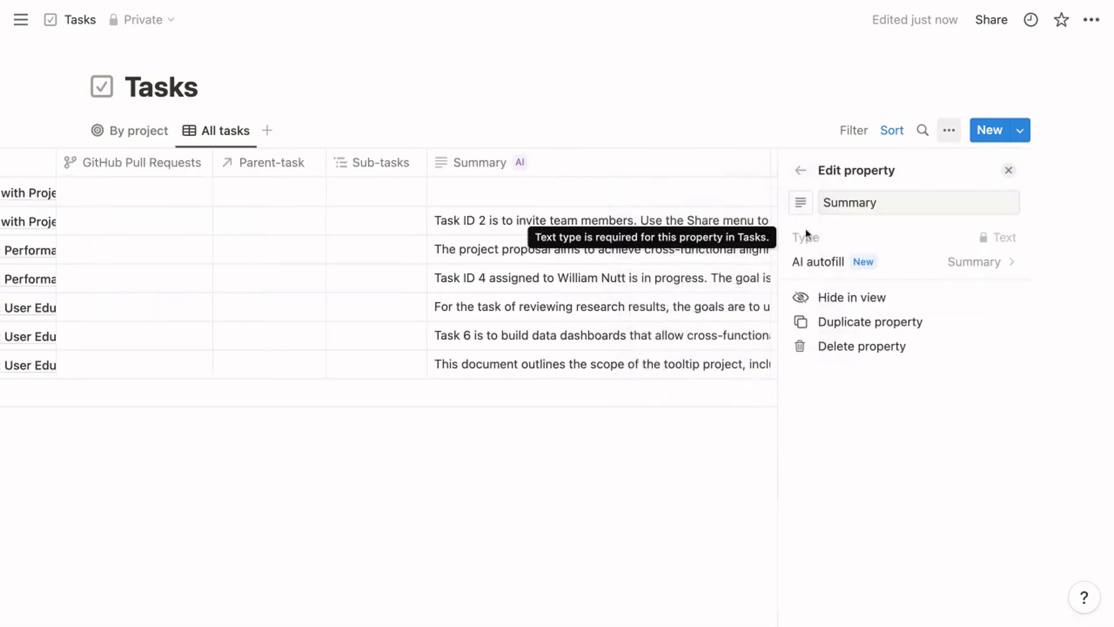
{"action": "left_click", "coordinate": [911, 273]}
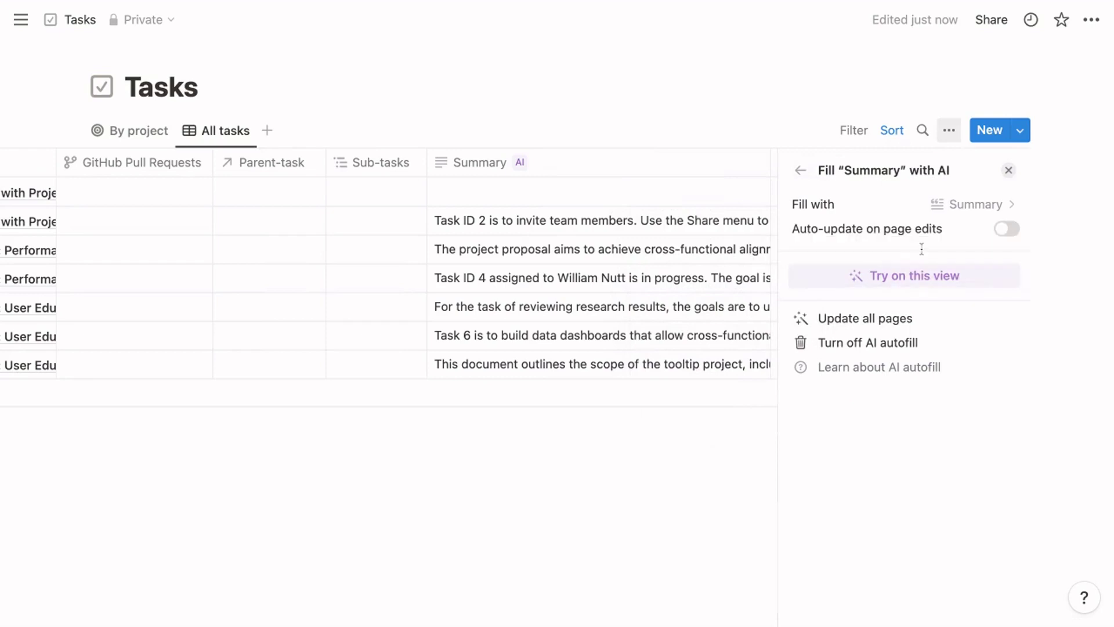
{"action": "left_click", "coordinate": [956, 209]}
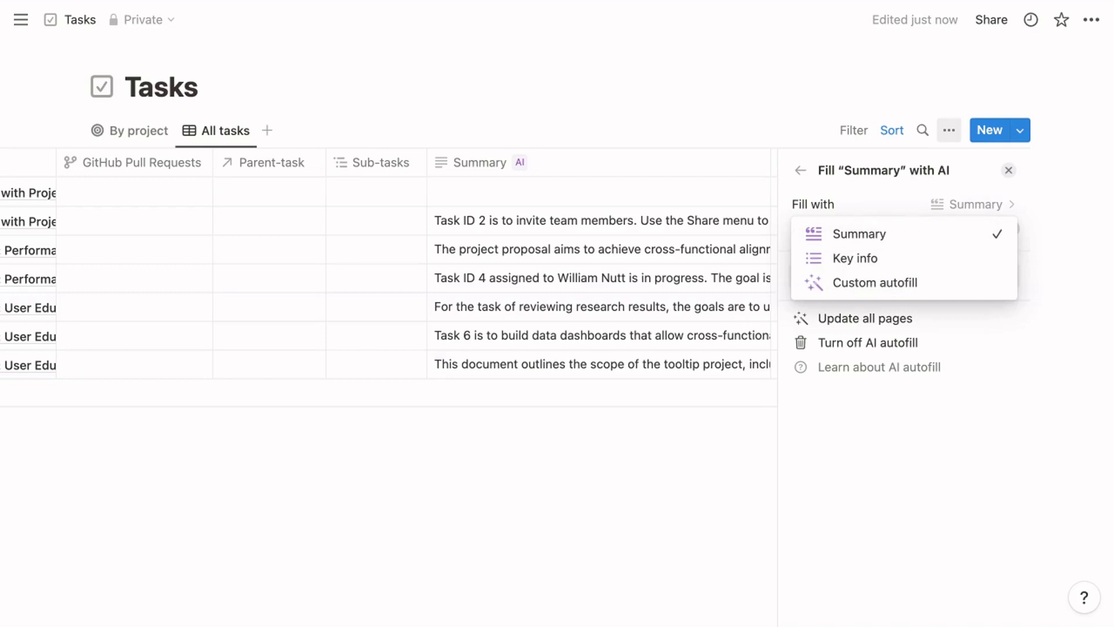
{"action": "left_click", "coordinate": [962, 184]}
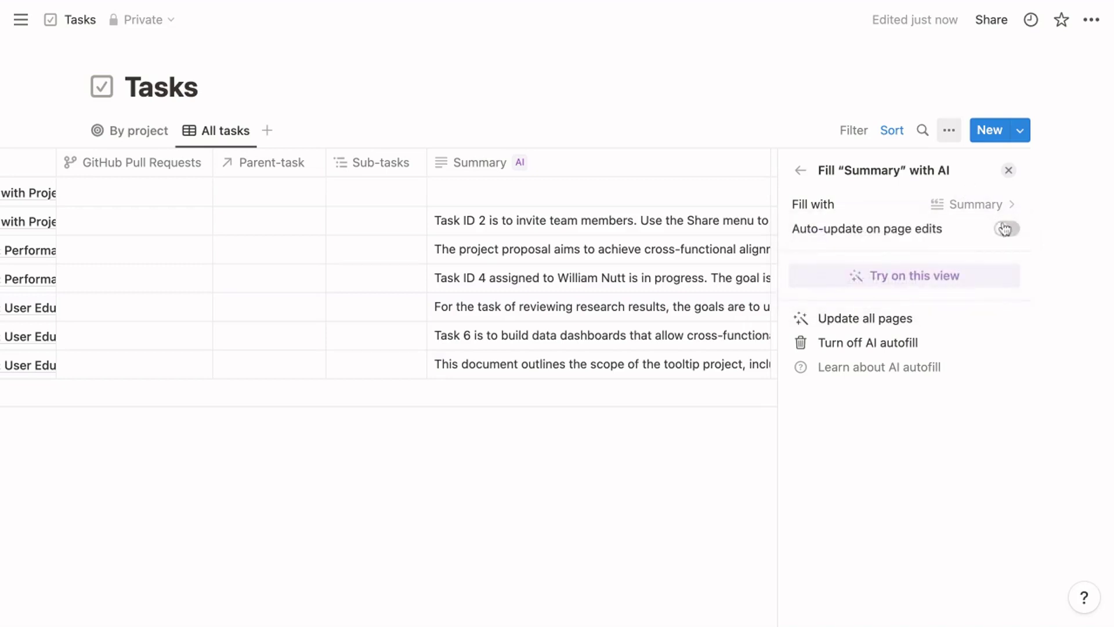
{"action": "left_click", "coordinate": [1007, 230]}
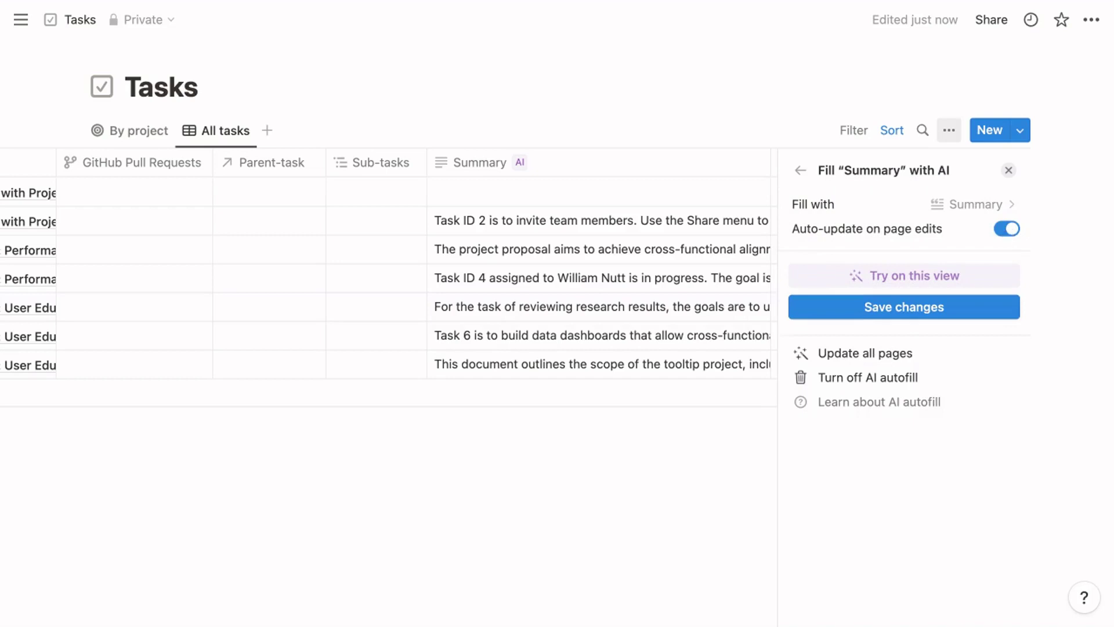
{"action": "left_click", "coordinate": [904, 307]}
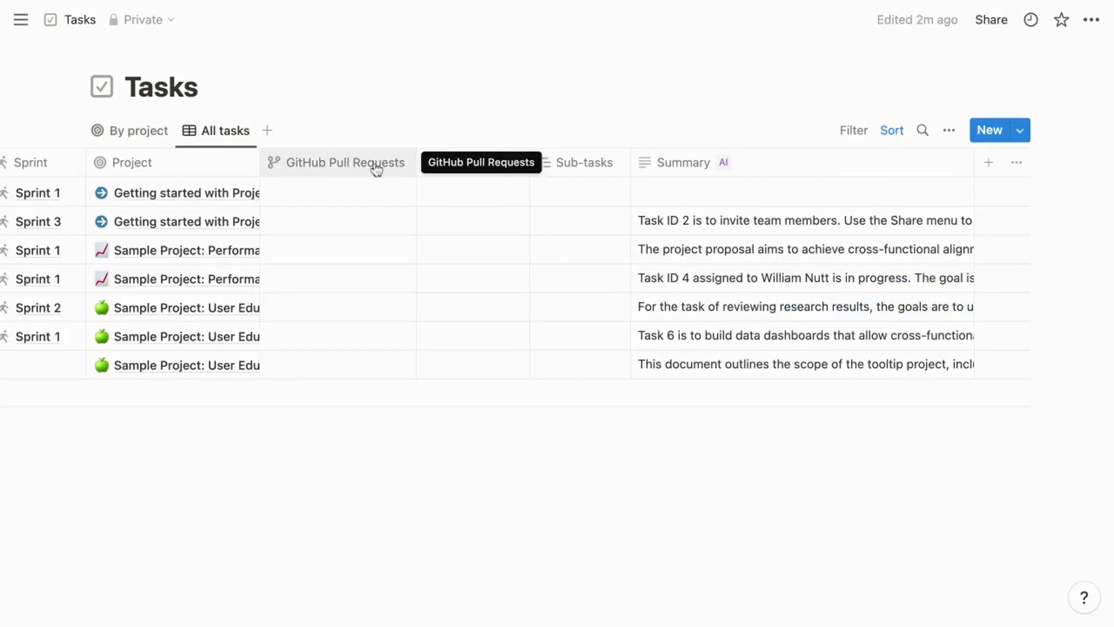
{"action": "left_click", "coordinate": [375, 199]}
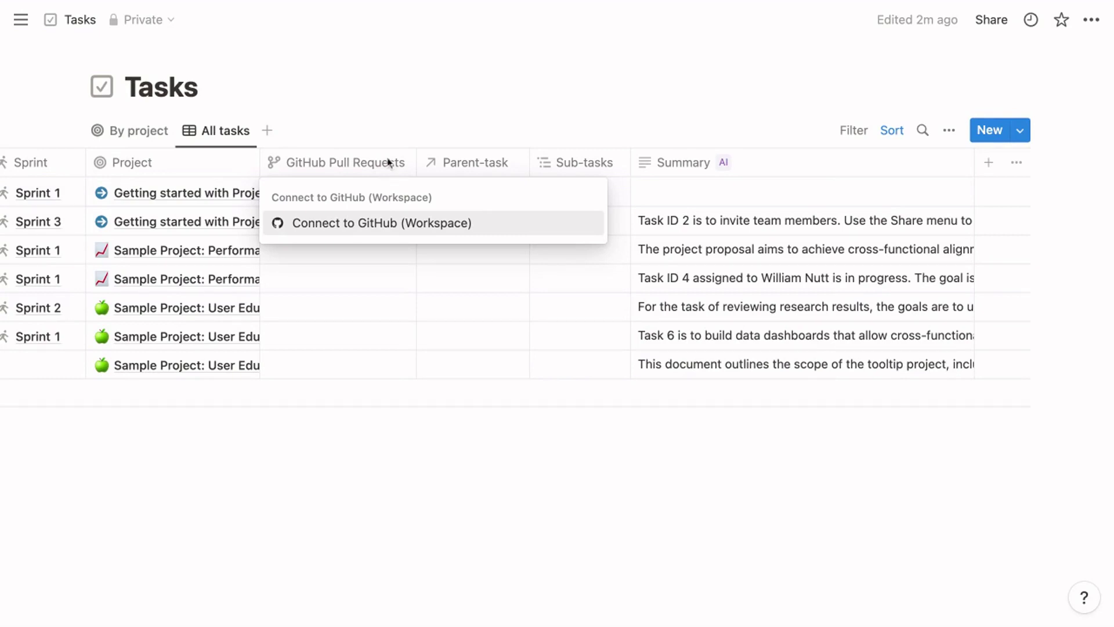
{"action": "key", "text": "Escape"}
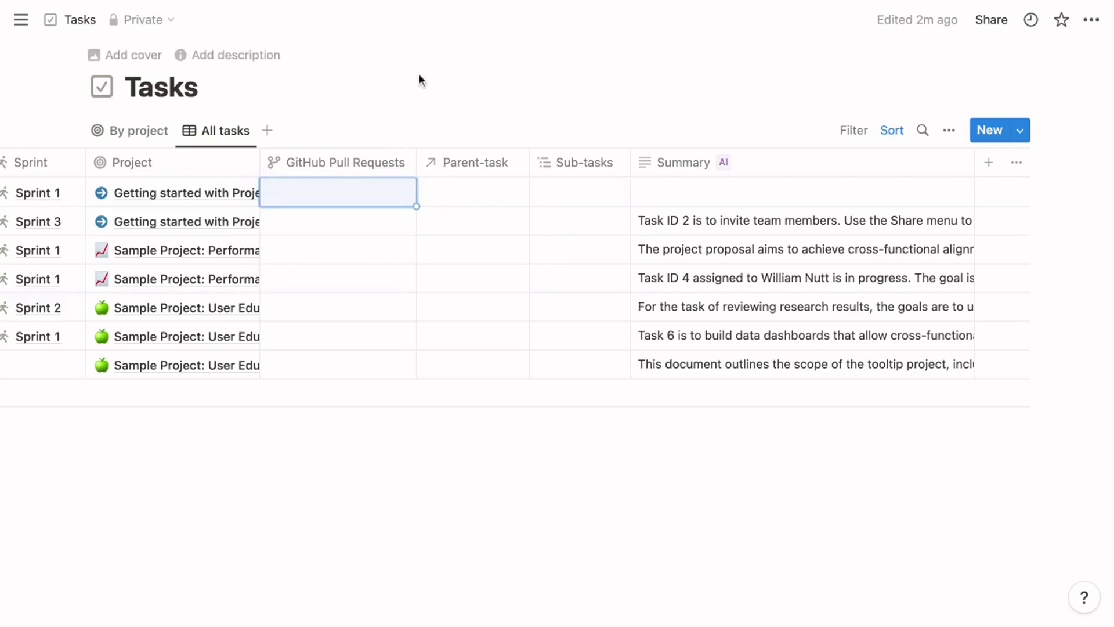
{"action": "key", "text": "Escape"}
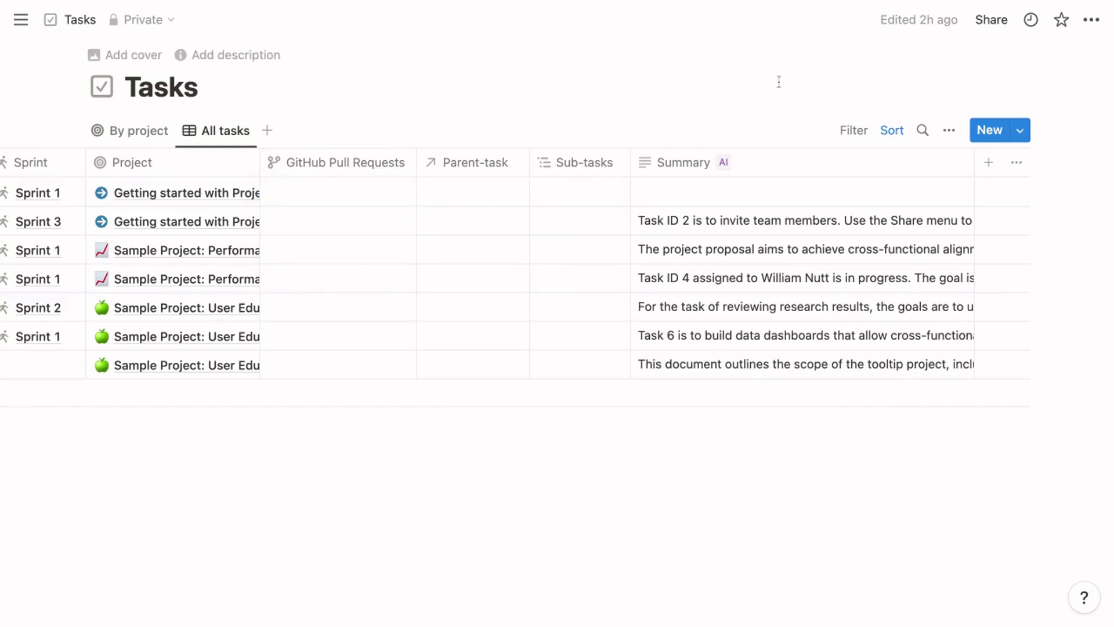
{"action": "left_click", "coordinate": [1022, 130]}
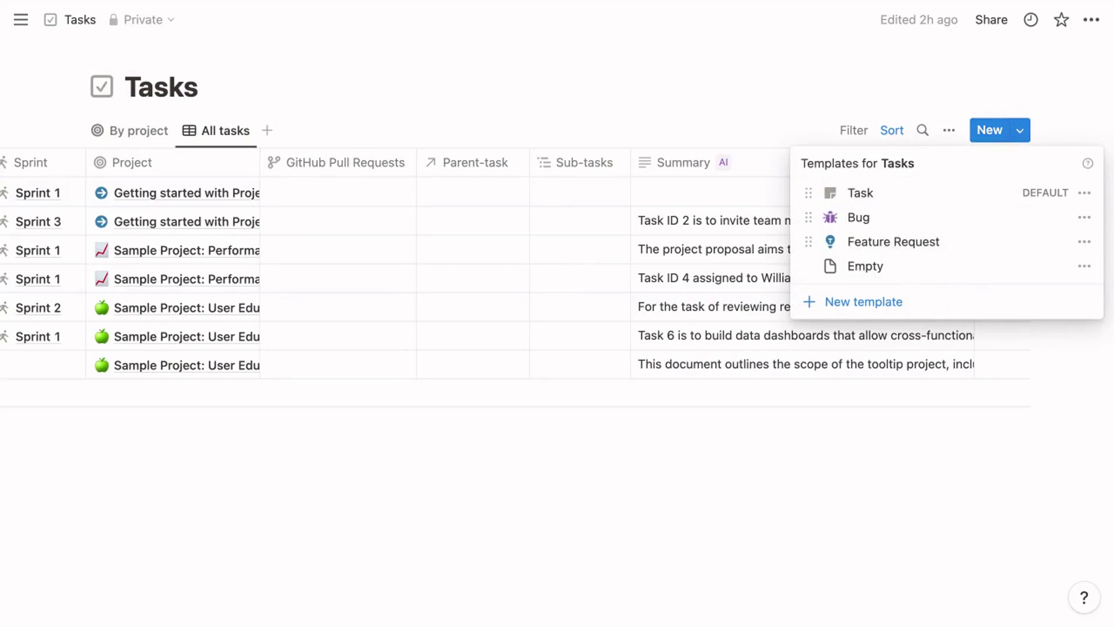
{"action": "left_click", "coordinate": [1084, 217]}
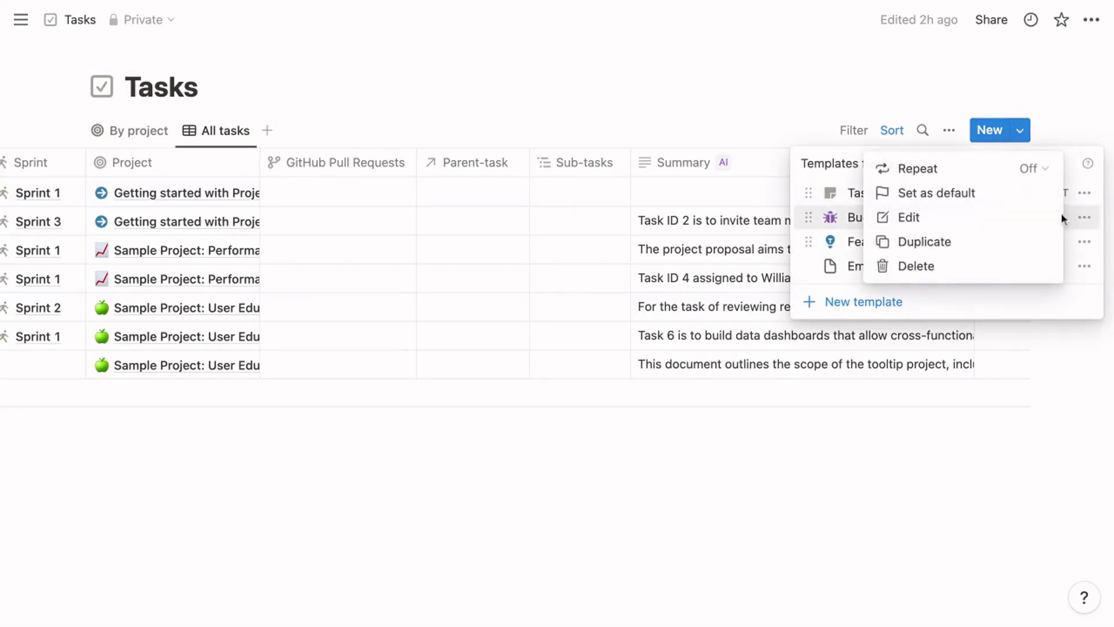
{"action": "left_click", "coordinate": [1044, 225]}
{"action": "scroll", "coordinate": [805, 323], "scroll_direction": "down", "scroll_amount": 3}
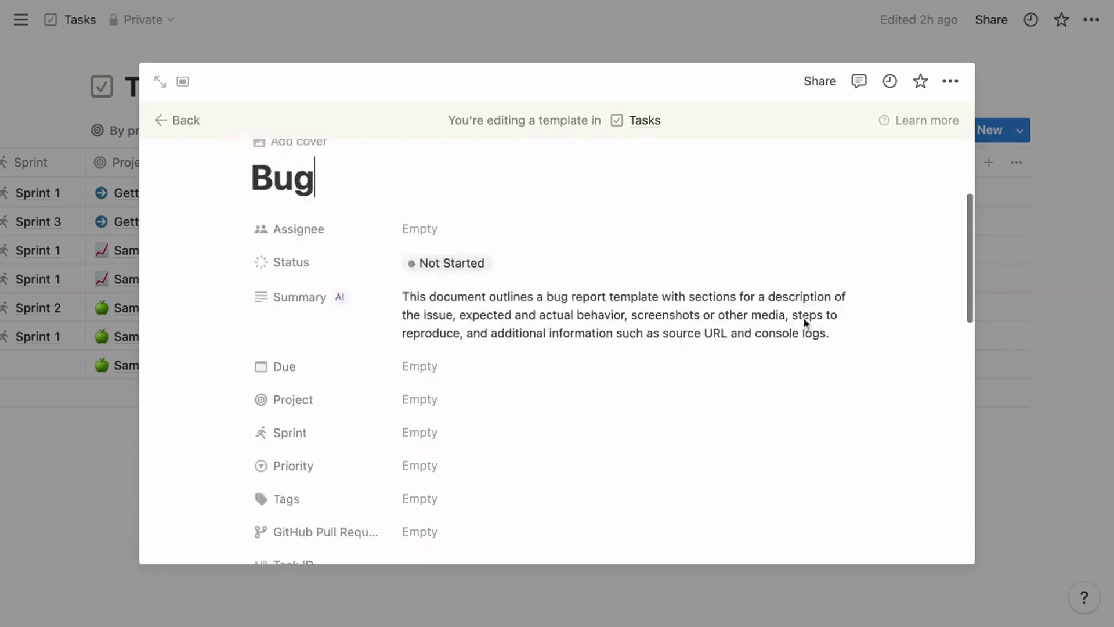
{"action": "scroll", "coordinate": [805, 323], "scroll_direction": "down", "scroll_amount": 10}
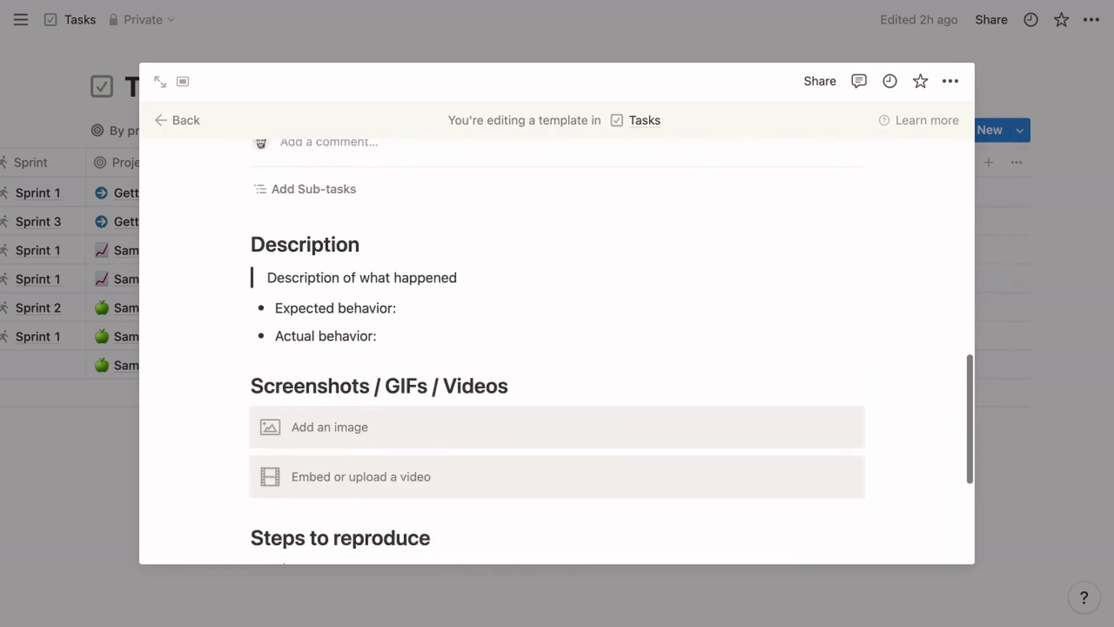
{"action": "scroll", "coordinate": [611, 351], "scroll_direction": "down", "scroll_amount": 3}
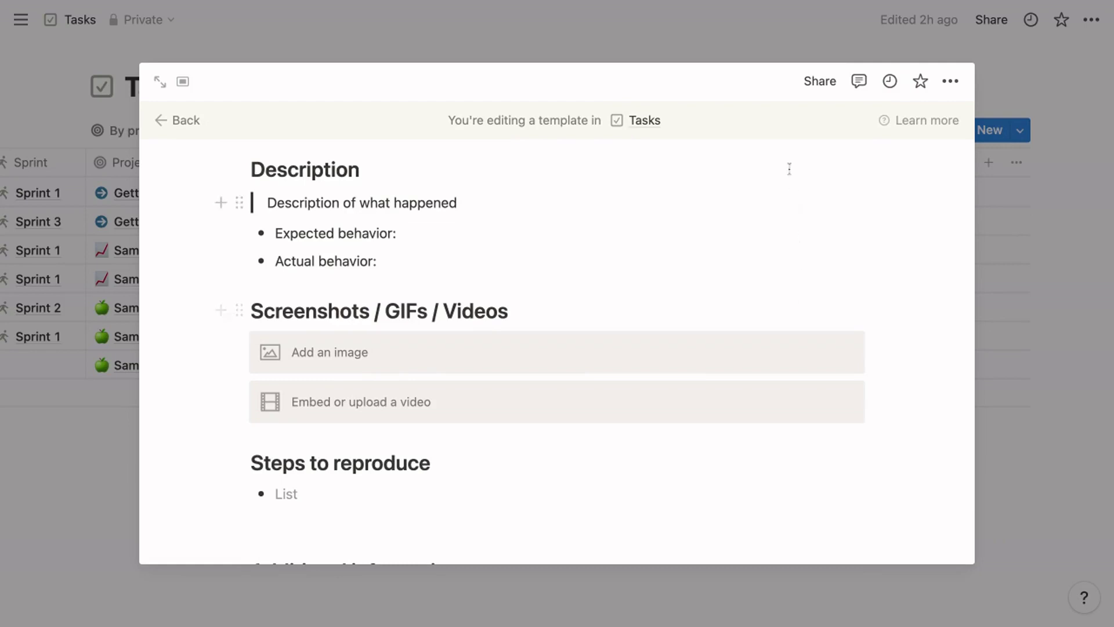
{"action": "left_click", "coordinate": [779, 27]}
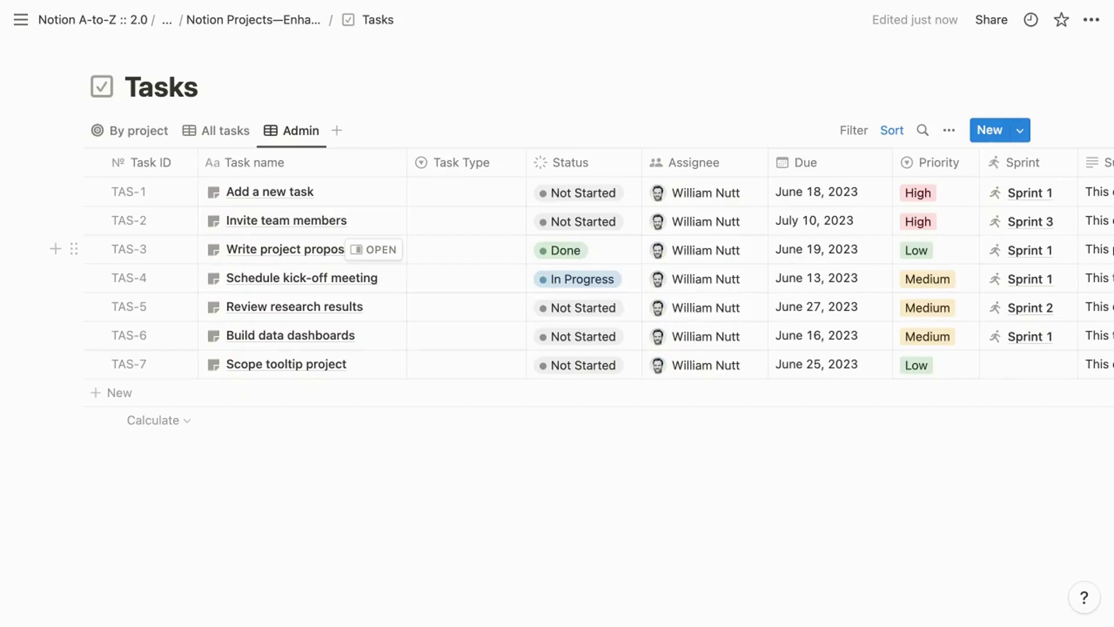
Open the Task Type options (Task, Bug, Feature Request) for a task row
{"action": "left_click", "coordinate": [492, 191]}
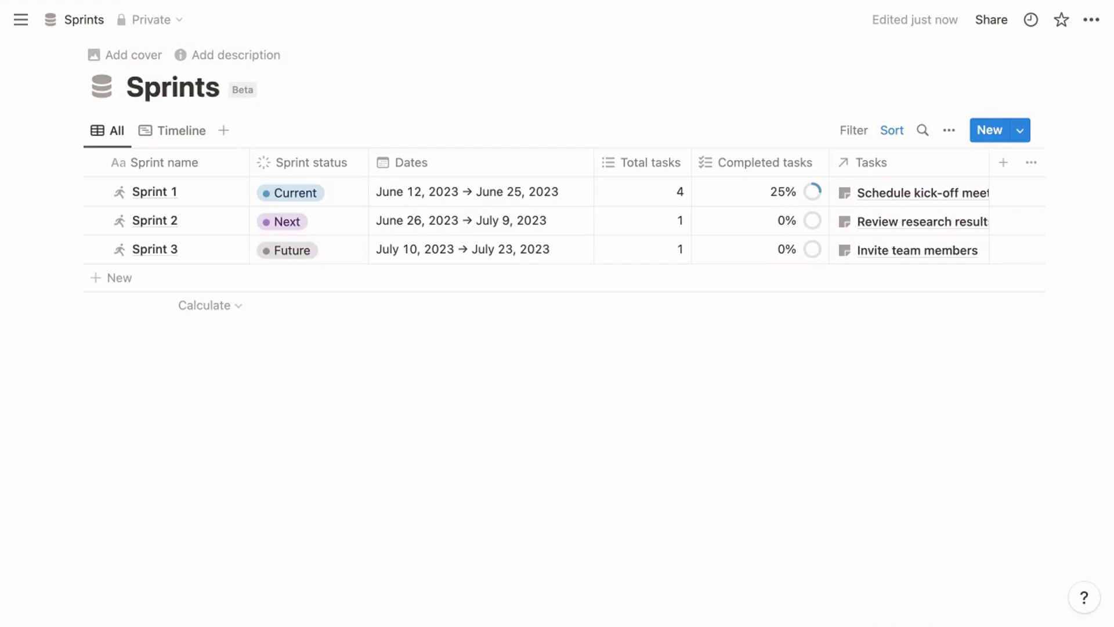
View the sprints on the Timeline, return to the All table, then open Sprint 1
{"action": "left_click", "coordinate": [190, 131]}
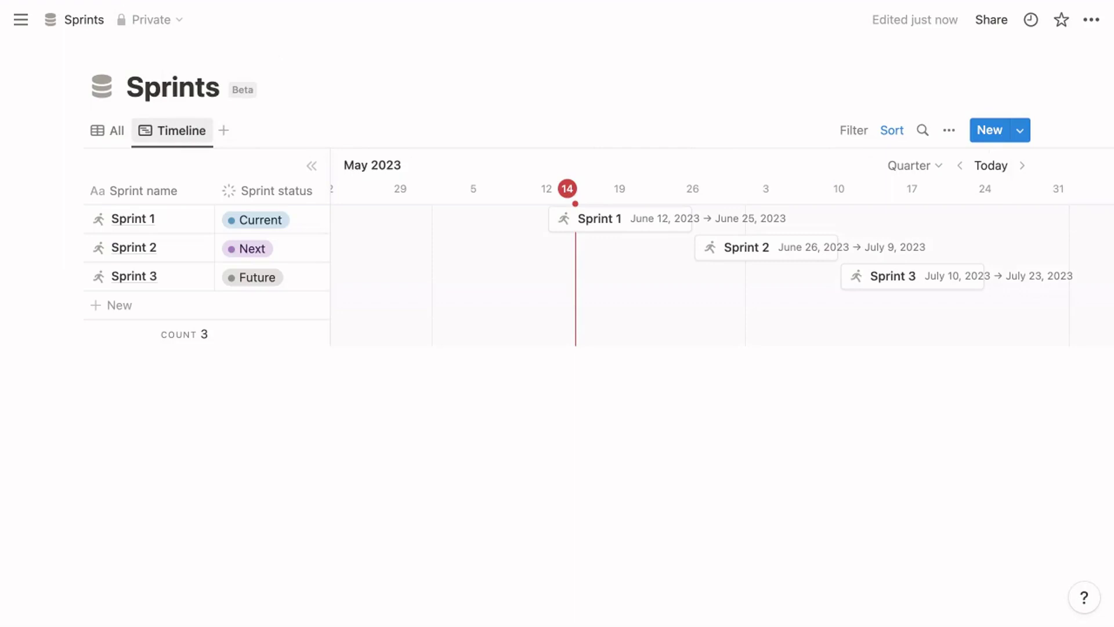
{"action": "left_click", "coordinate": [113, 133]}
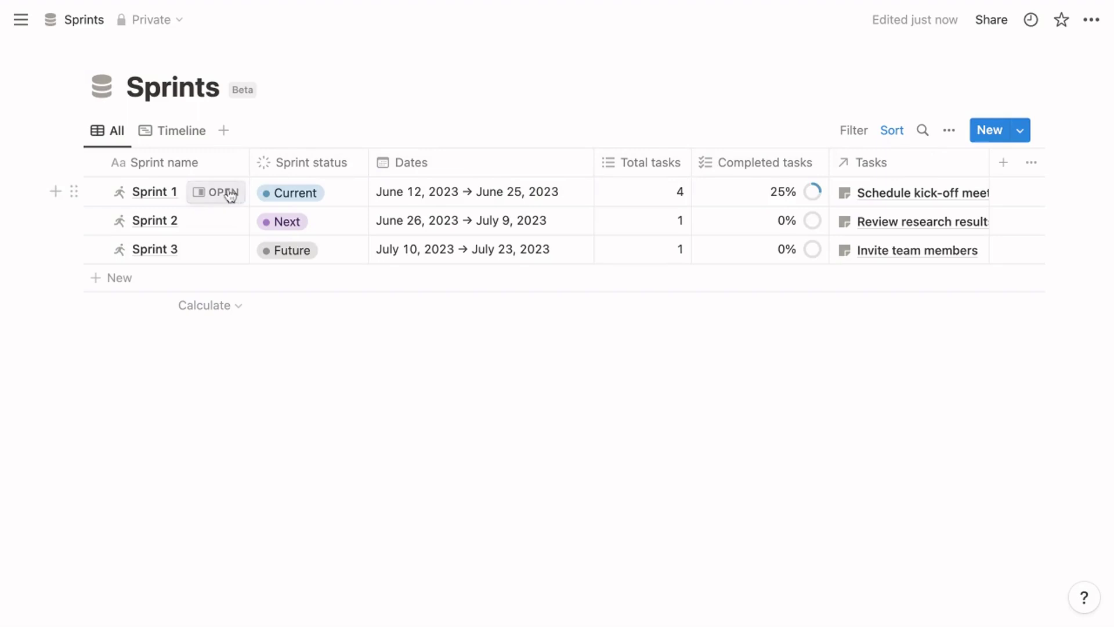
{"action": "left_click", "coordinate": [229, 194]}
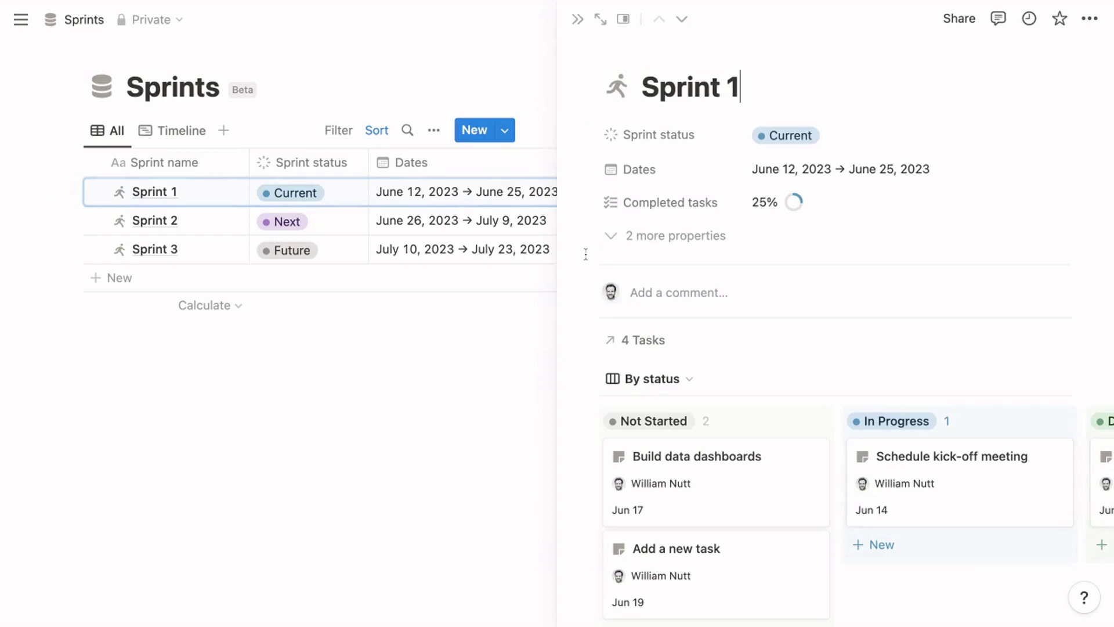
Expand Sprint 1's Planning notes to reveal team availability and PTOs
{"action": "scroll", "coordinate": [586, 254], "scroll_direction": "down", "scroll_amount": 3}
{"action": "scroll", "coordinate": [835, 337], "scroll_direction": "down", "scroll_amount": 2}
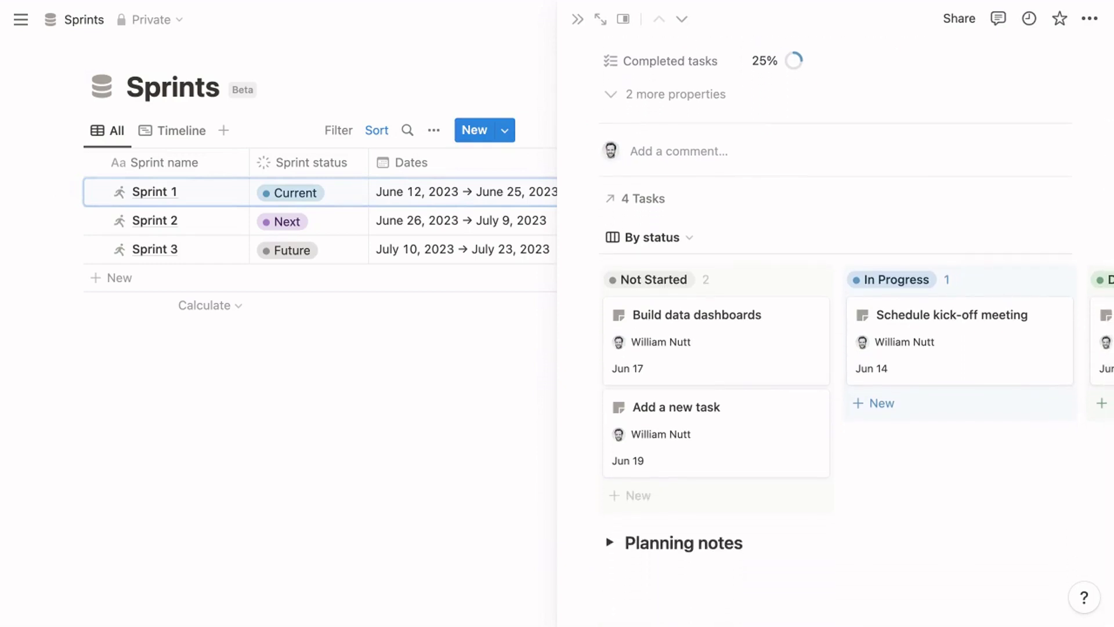
{"action": "left_click", "coordinate": [609, 542]}
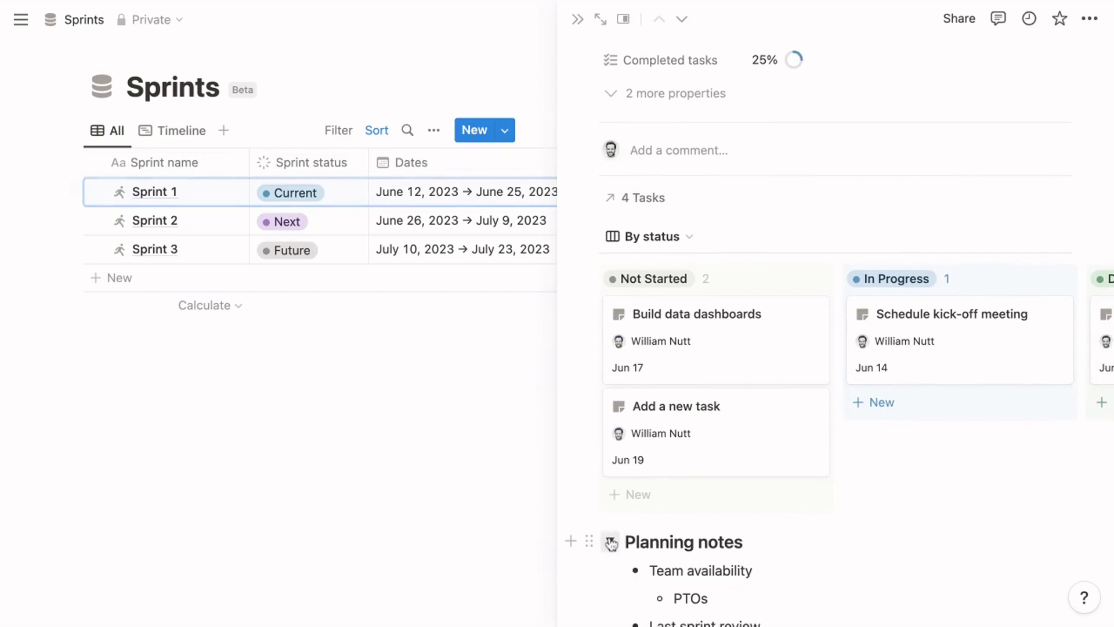
{"action": "scroll", "coordinate": [612, 544], "scroll_direction": "down", "scroll_amount": 2}
{"action": "scroll", "coordinate": [610, 543], "scroll_direction": "down", "scroll_amount": 2}
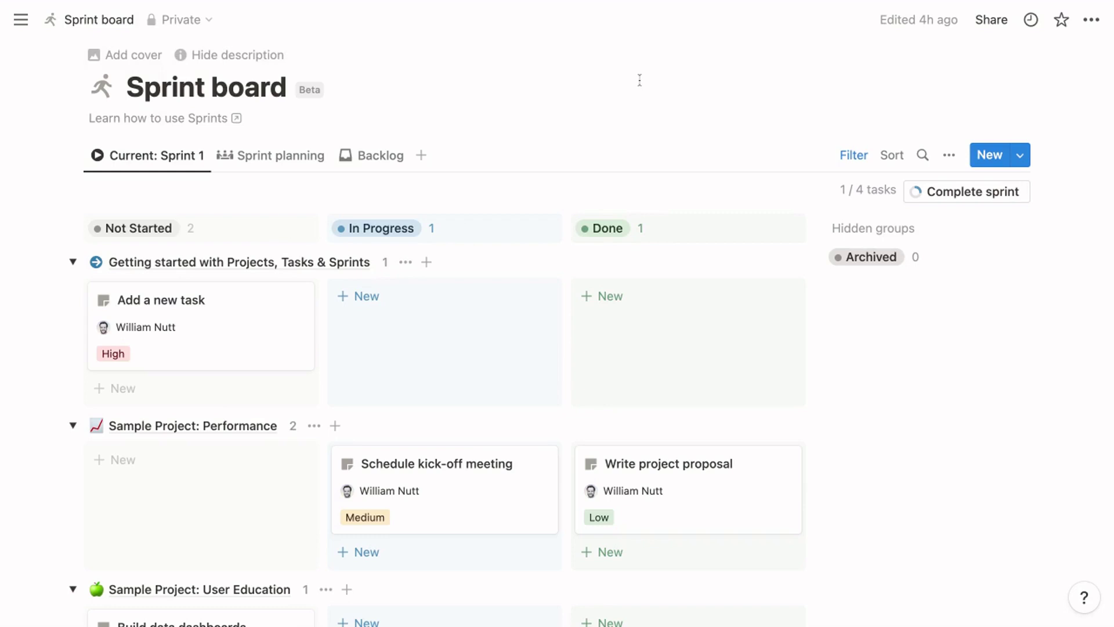
Collapse the Getting started, Performance, User Education and No Project groups, then begin completing Sprint 1
{"action": "left_click", "coordinate": [73, 261]}
{"action": "left_click", "coordinate": [73, 296]}
{"action": "left_click", "coordinate": [73, 331]}
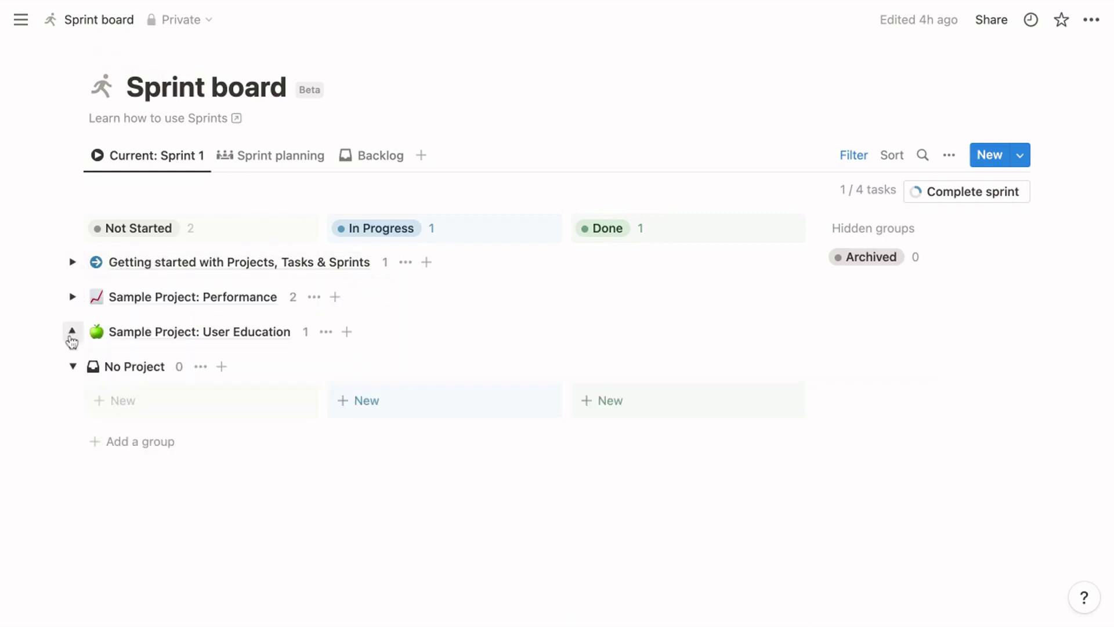
{"action": "left_click", "coordinate": [73, 366]}
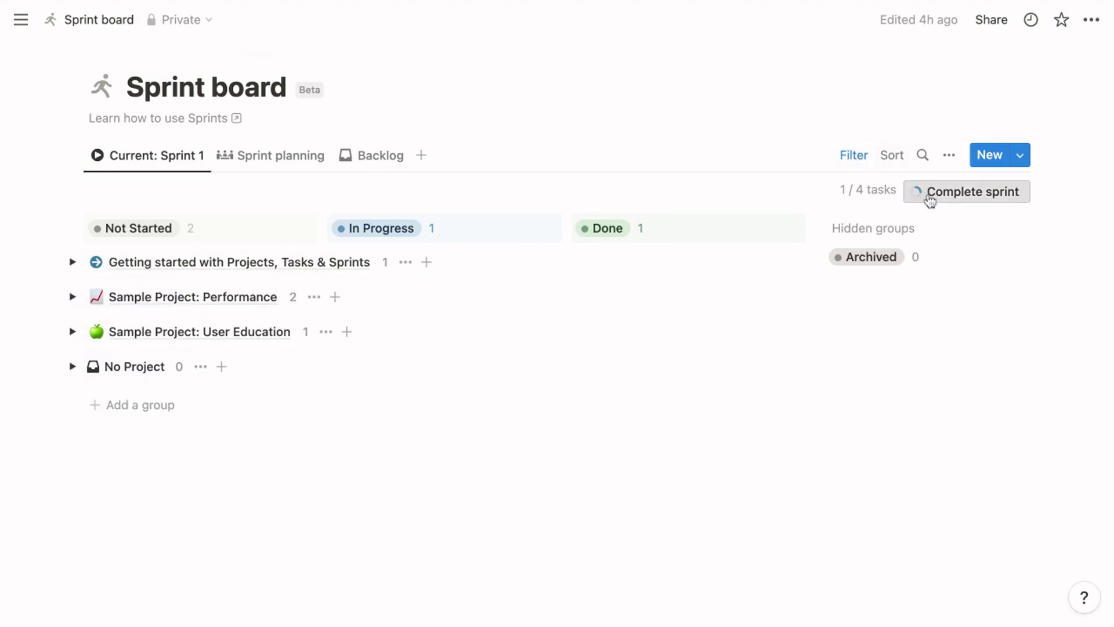
{"action": "left_click", "coordinate": [929, 199]}
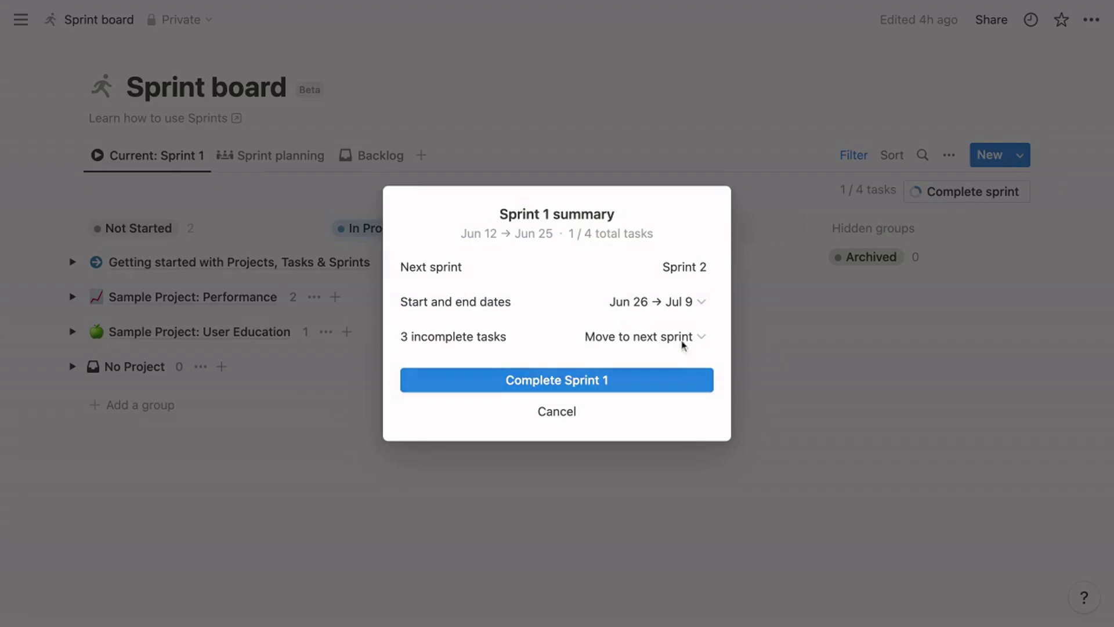
{"action": "left_click", "coordinate": [667, 103]}
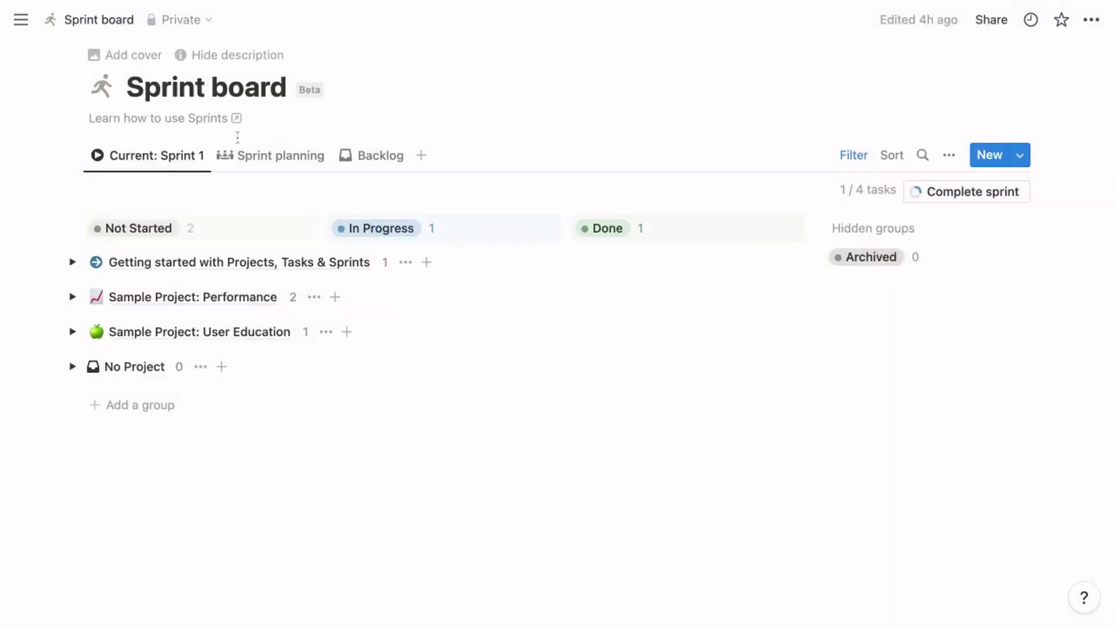
Scroll through the Sprint planning groups, then open the Backlog listing the unscheduled Scope tooltip project task
{"action": "left_click", "coordinate": [249, 156]}
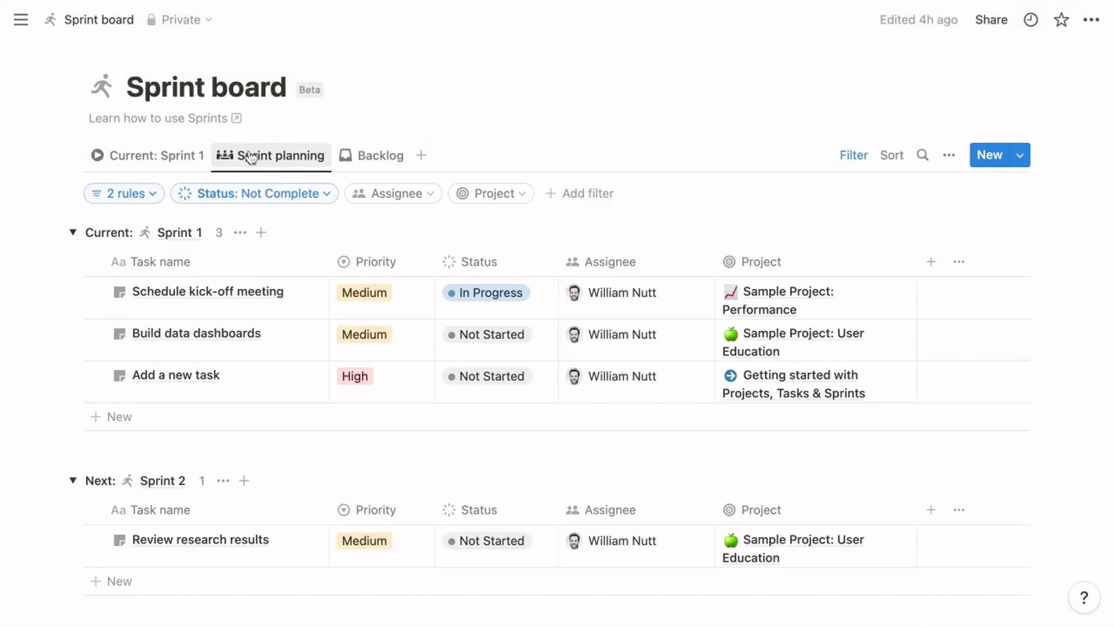
{"action": "scroll", "coordinate": [269, 308], "scroll_direction": "down", "scroll_amount": 3}
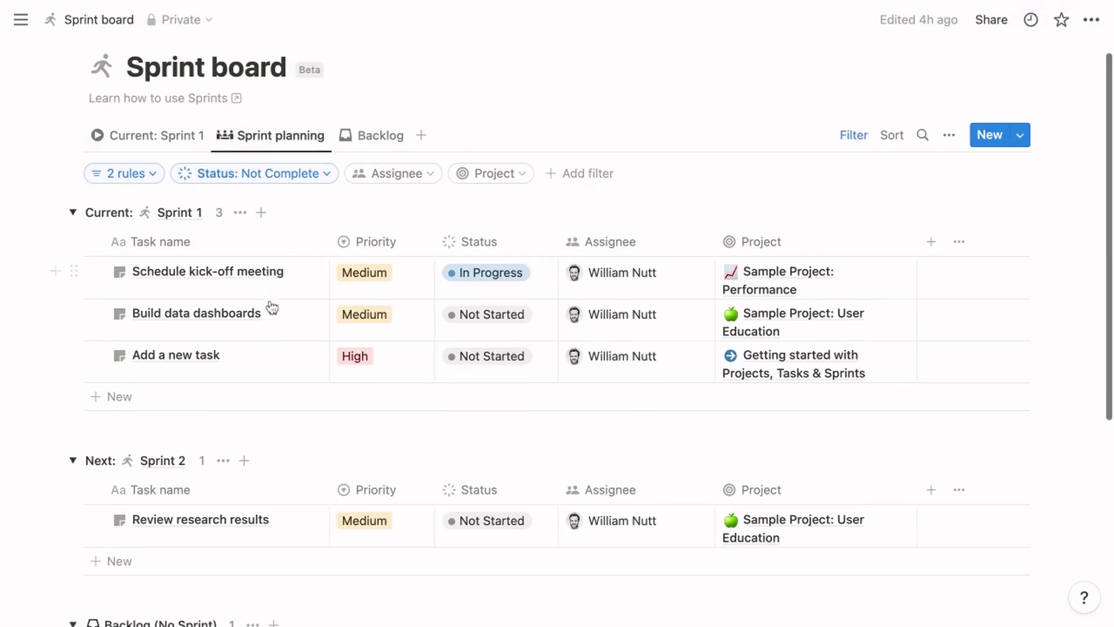
{"action": "scroll", "coordinate": [269, 307], "scroll_direction": "down", "scroll_amount": 3}
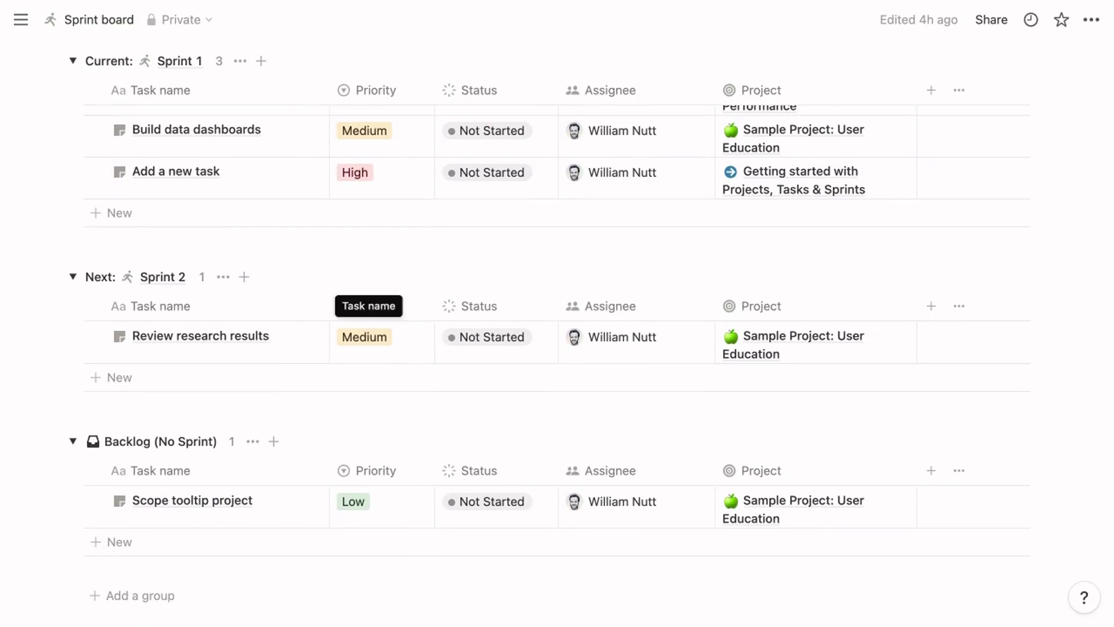
{"action": "scroll", "coordinate": [274, 324], "scroll_direction": "up", "scroll_amount": 4}
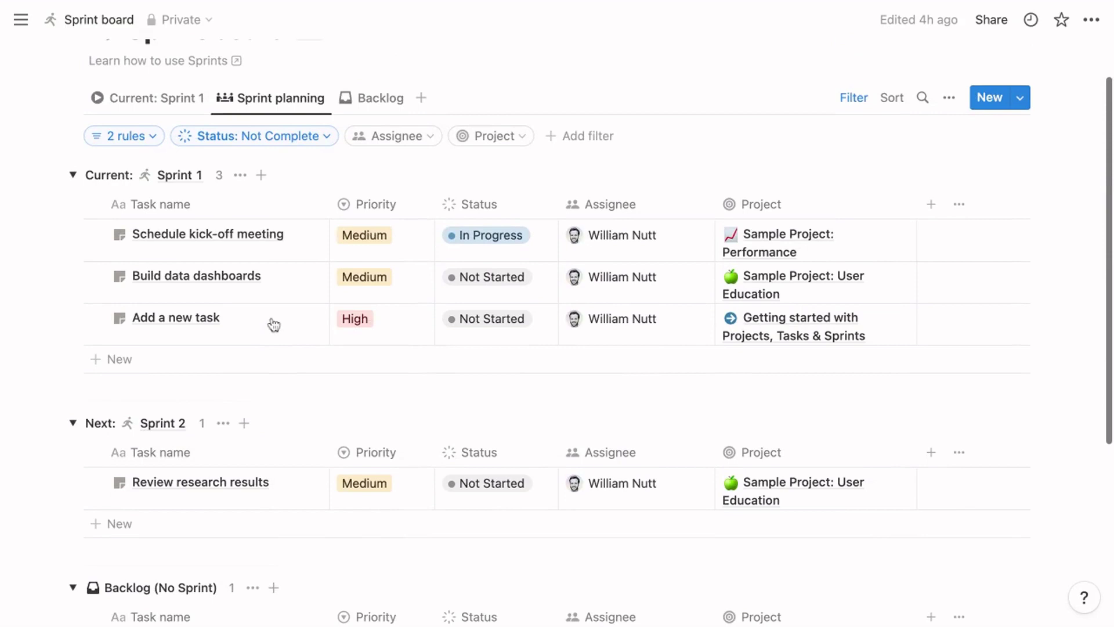
{"action": "left_click", "coordinate": [376, 100]}
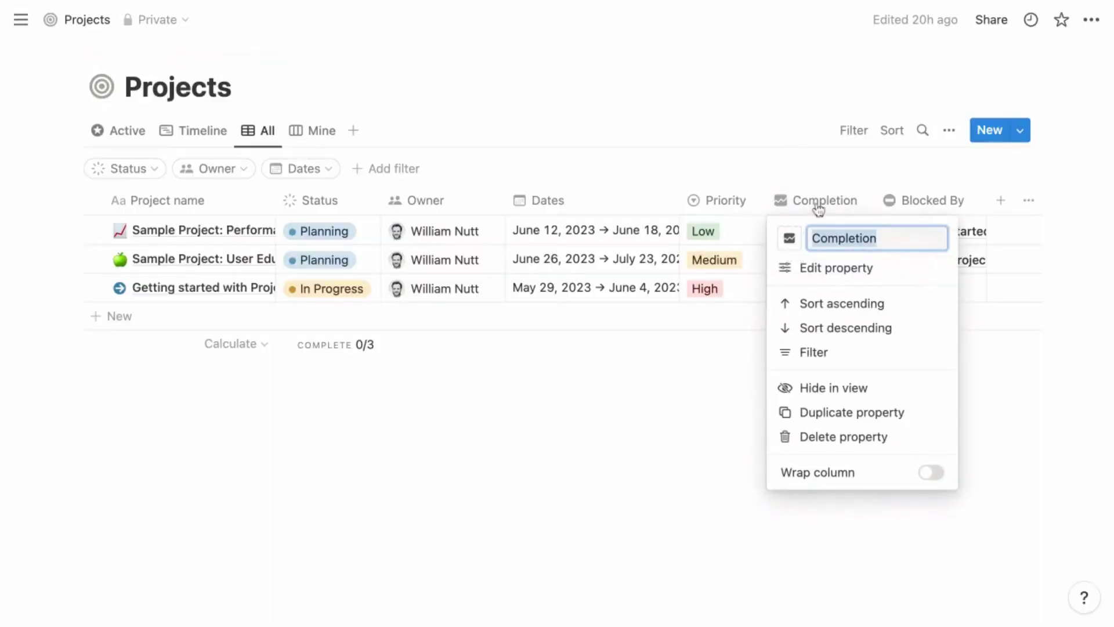
Rename the column to Progress, and make Tasks an always-hidden property on every Projects page
{"action": "type", "text": "Progress"}
{"action": "key", "text": "Return"}
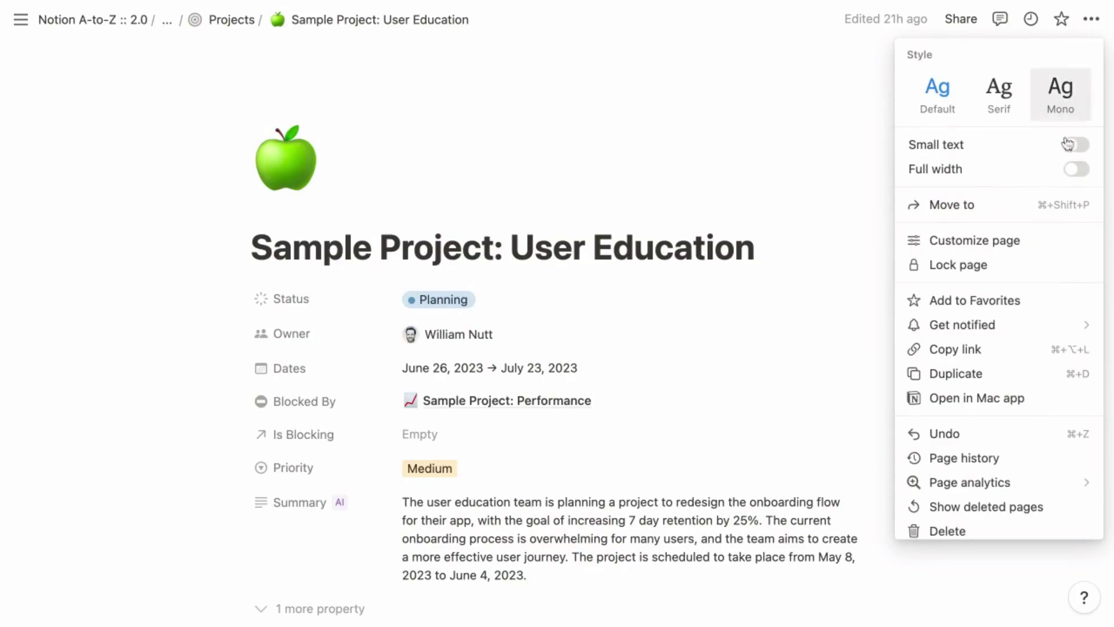
{"action": "left_click", "coordinate": [1036, 237]}
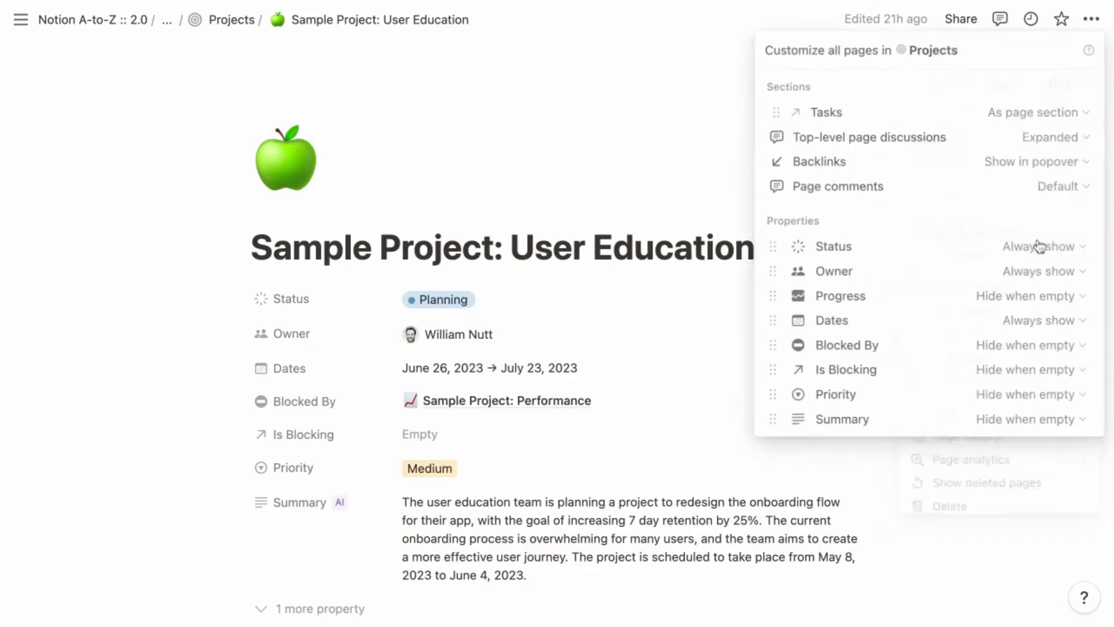
{"action": "left_click", "coordinate": [1062, 111]}
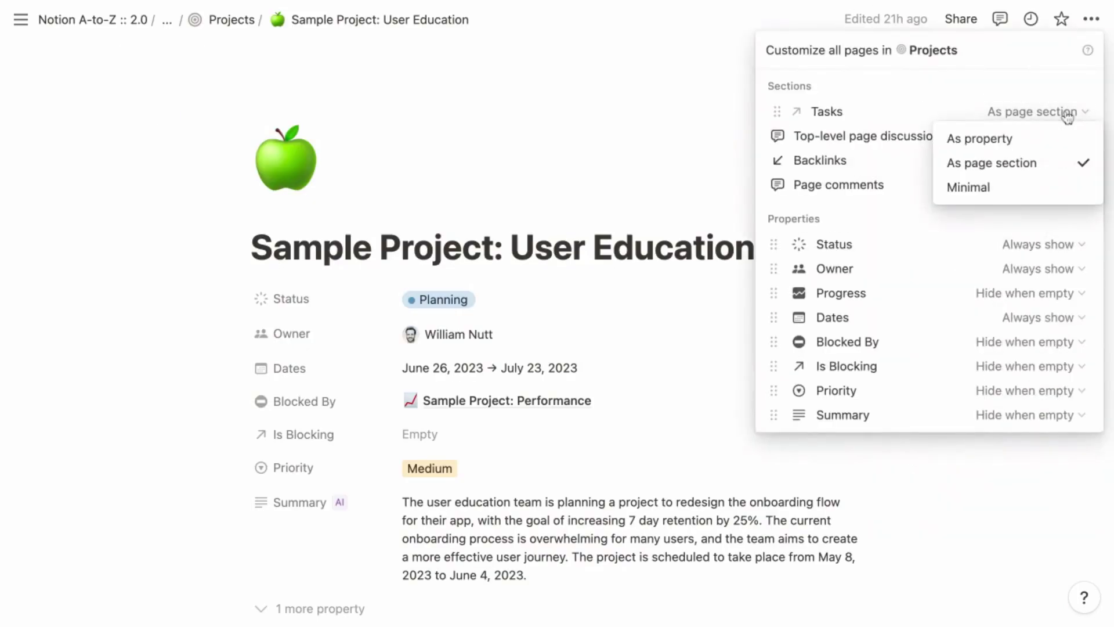
{"action": "left_click", "coordinate": [1061, 138]}
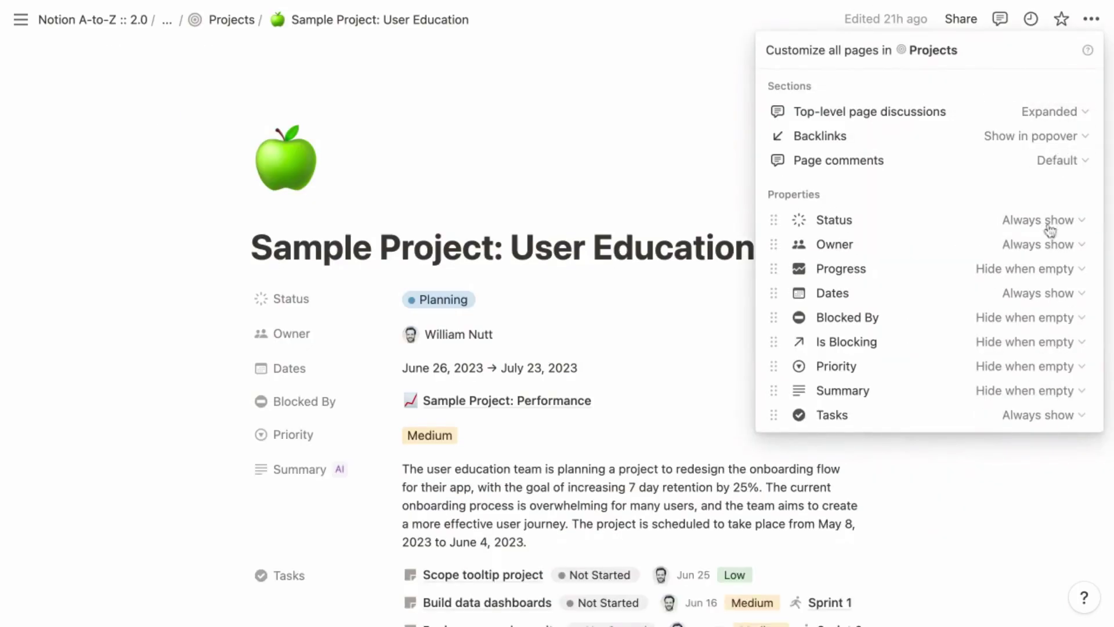
{"action": "left_click", "coordinate": [1042, 415]}
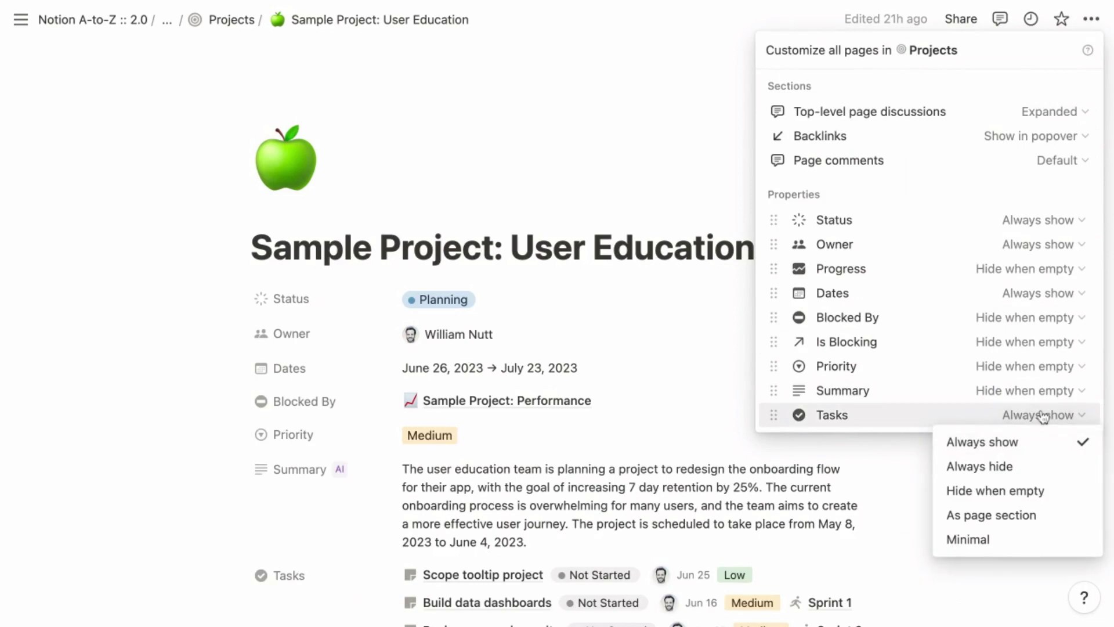
{"action": "left_click", "coordinate": [1042, 466]}
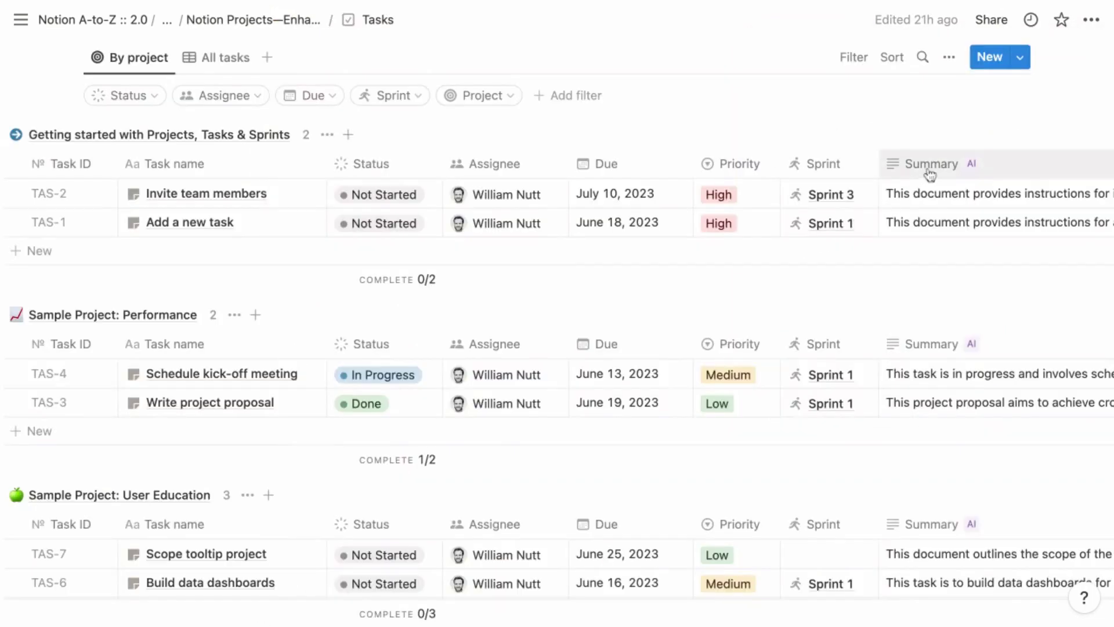
Switch on Auto-update on page edits for Summary's AI autofill, save, then check TAS-1's Task Type choices
{"action": "left_click", "coordinate": [928, 164]}
{"action": "left_click", "coordinate": [950, 232]}
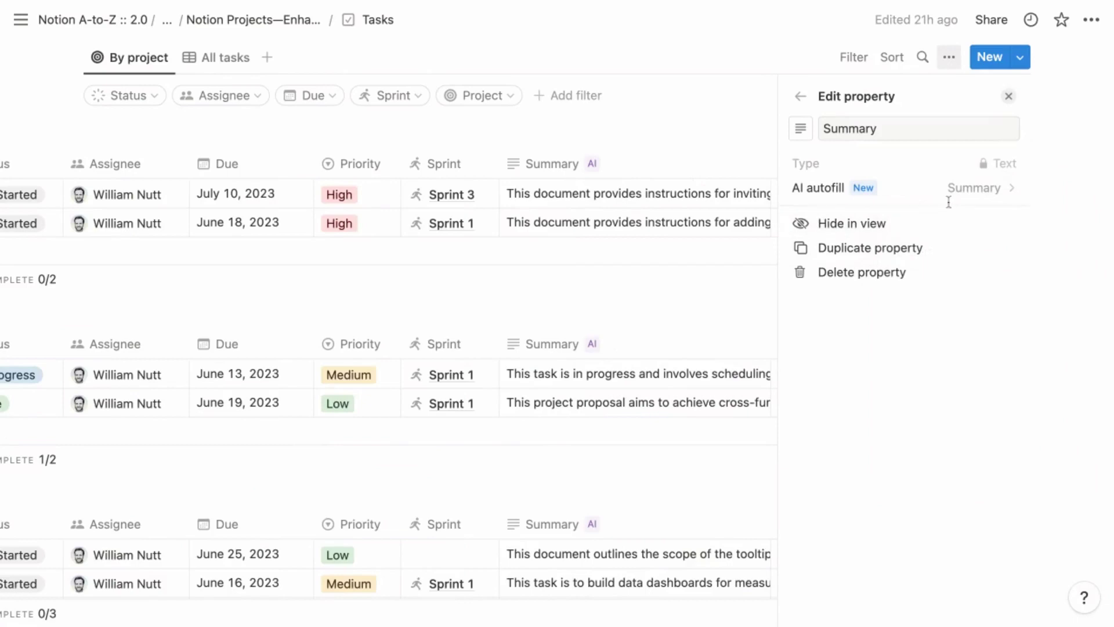
{"action": "left_click", "coordinate": [951, 194]}
{"action": "left_click", "coordinate": [1006, 156]}
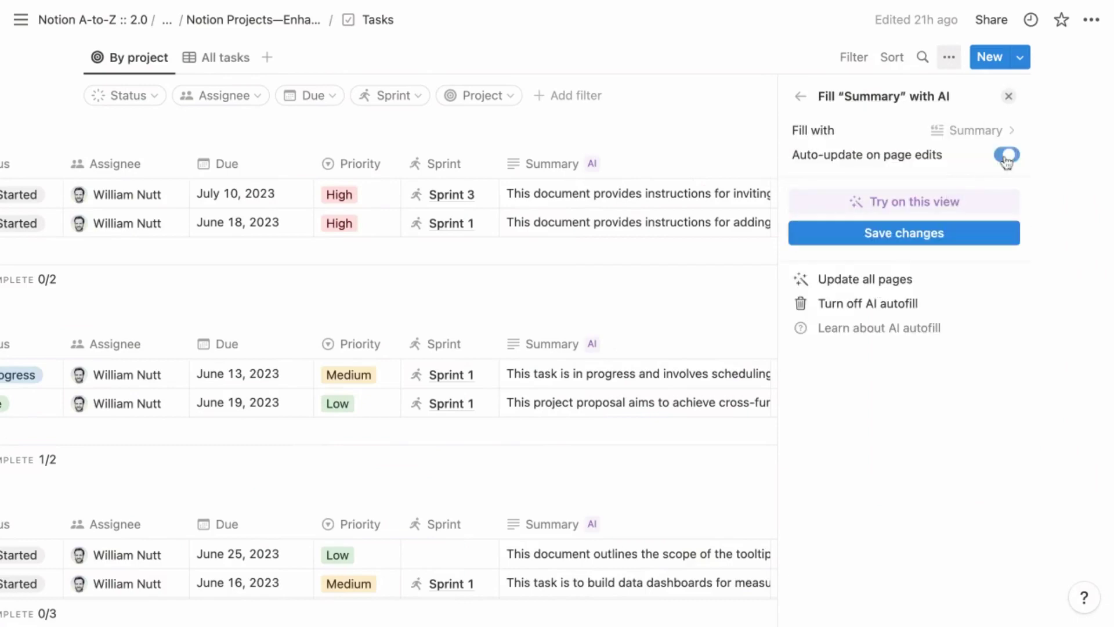
{"action": "left_click", "coordinate": [973, 235]}
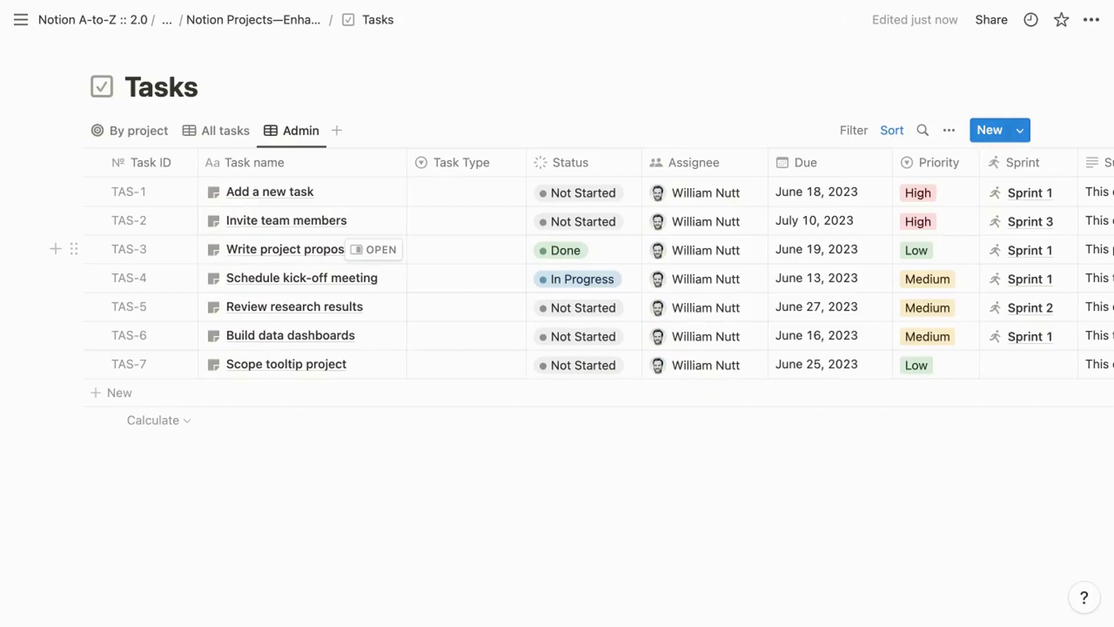
{"action": "left_click", "coordinate": [494, 191]}
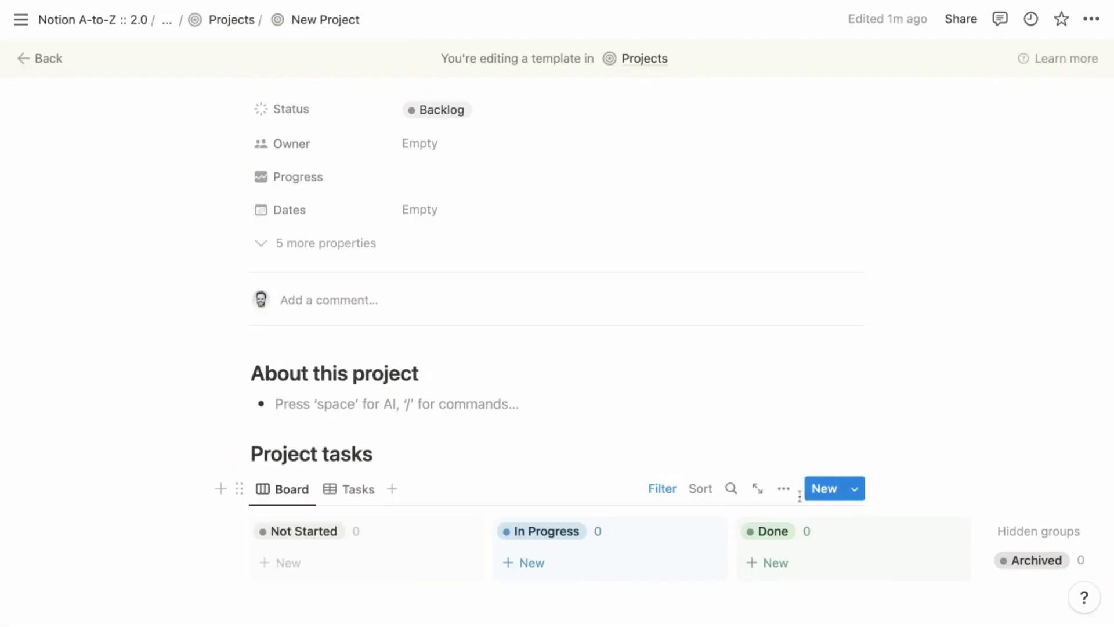
Show the Task Type property on the Project tasks board cards
{"action": "left_click", "coordinate": [783, 487]}
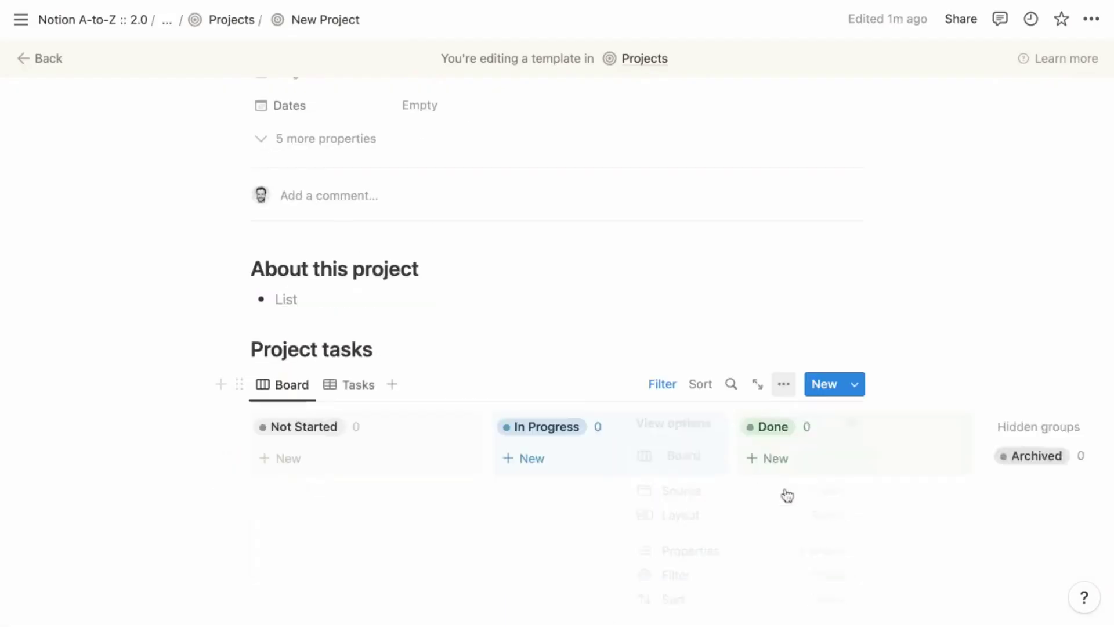
{"action": "left_click", "coordinate": [783, 559]}
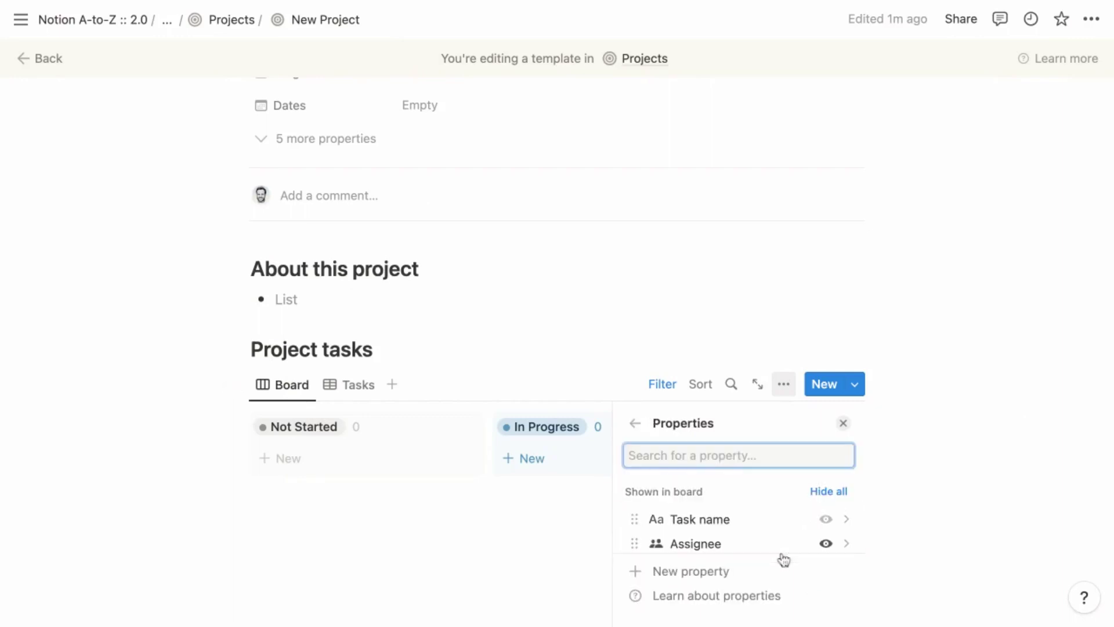
{"action": "scroll", "coordinate": [784, 558], "scroll_direction": "down", "scroll_amount": 5}
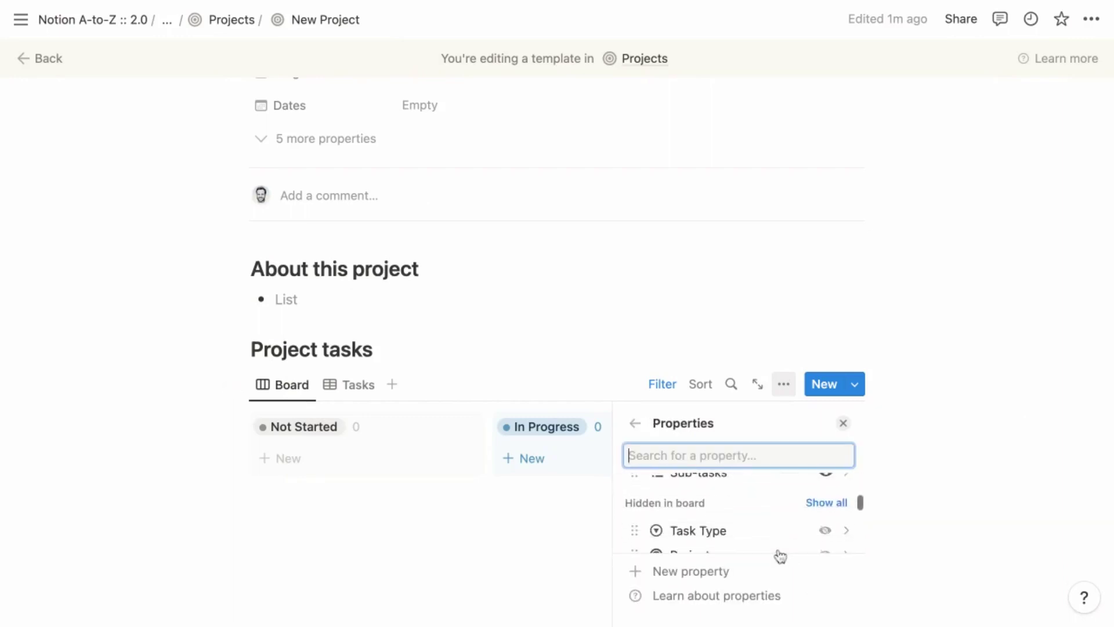
{"action": "left_click", "coordinate": [826, 530]}
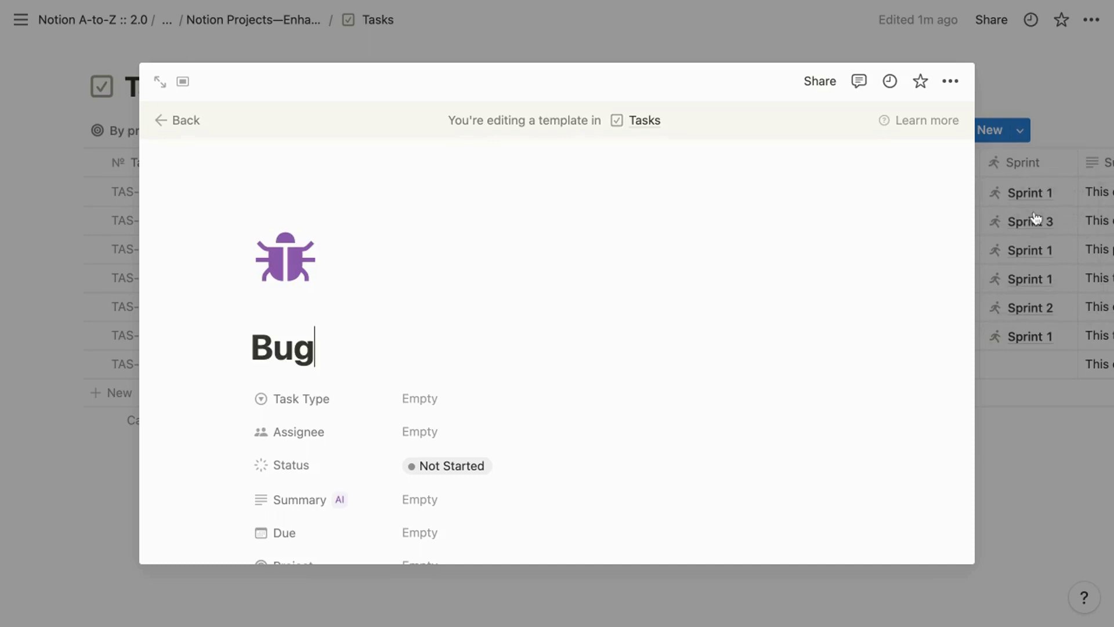
Set the Bug template's Task Type to Bug
{"action": "left_click", "coordinate": [500, 397]}
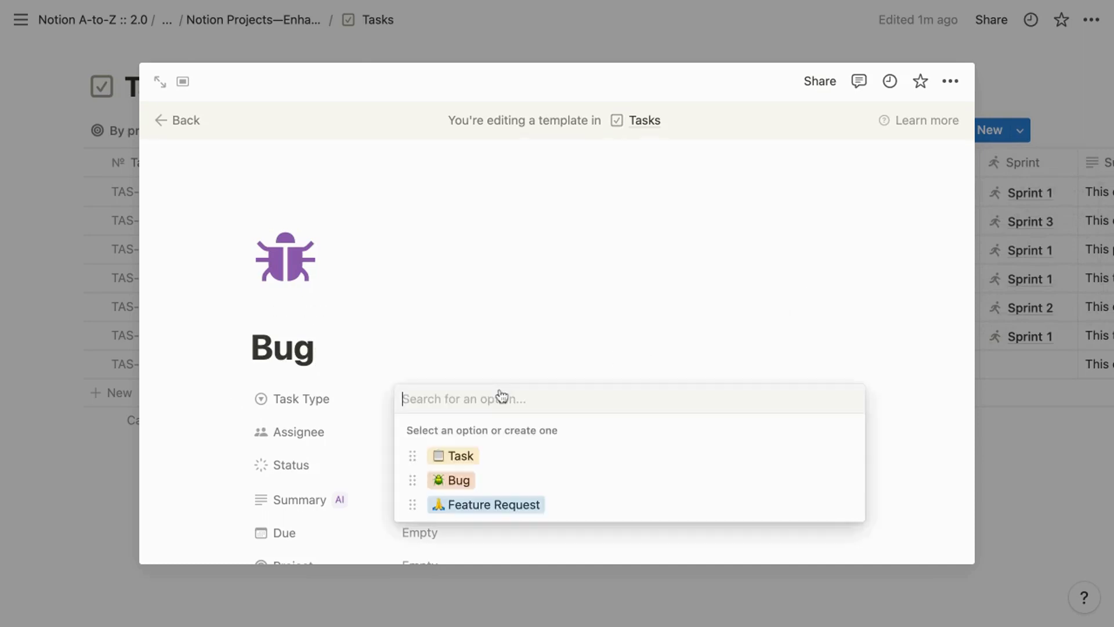
{"action": "left_click", "coordinate": [514, 484]}
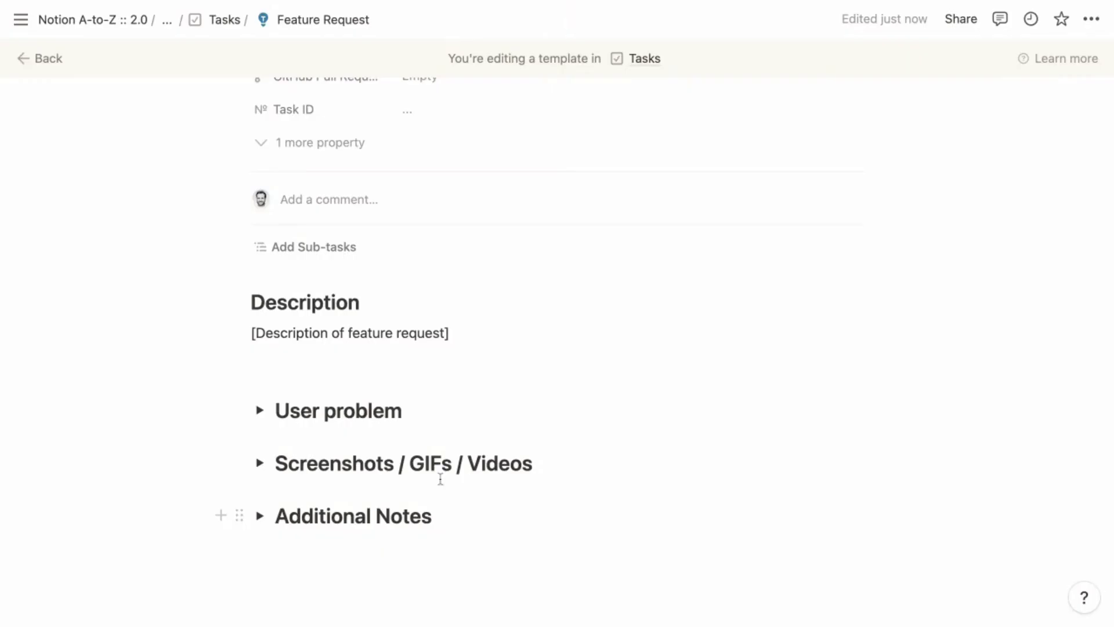
{"action": "left_click", "coordinate": [353, 302]}
Turn the Description heading into a Toggle heading 2
{"action": "key", "text": "super+slash"}
{"action": "type", "text": "toggle"}
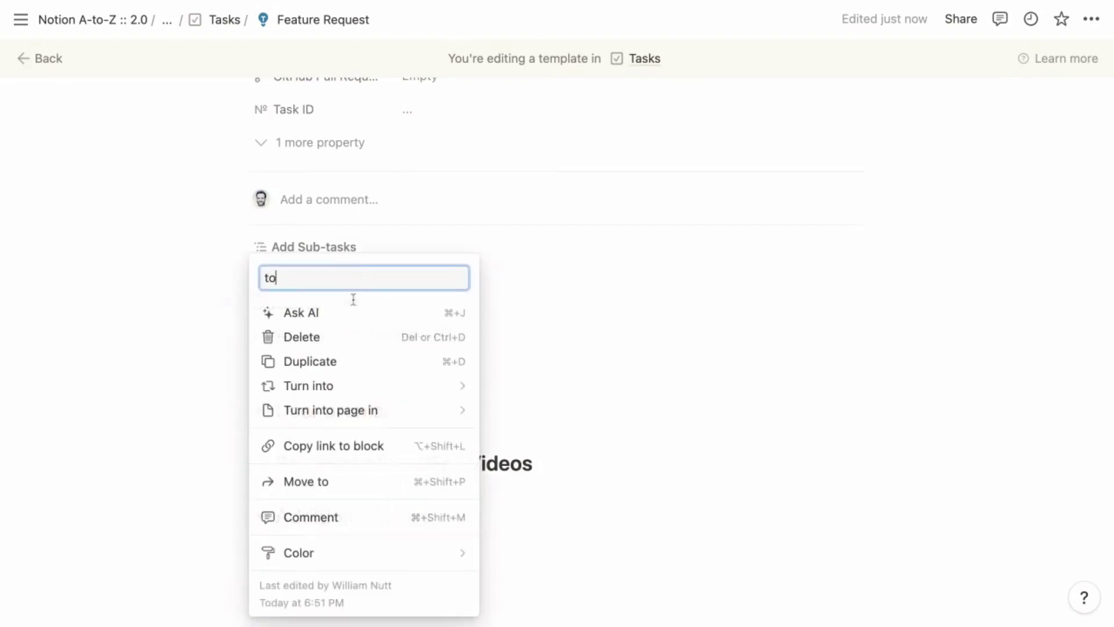
{"action": "key", "text": "Down"}
{"action": "key", "text": "Down"}
{"action": "key", "text": "Return"}
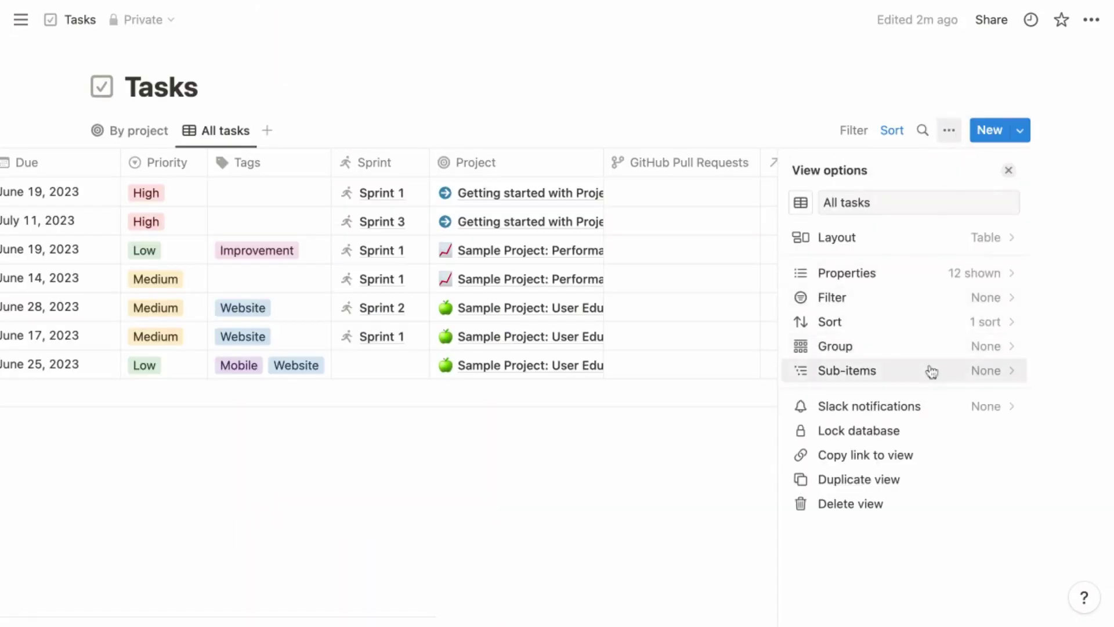
Use the Sub-tasks relation for sub-items and apply it to all new Tasks views
{"action": "left_click", "coordinate": [930, 371]}
{"action": "left_click", "coordinate": [913, 328]}
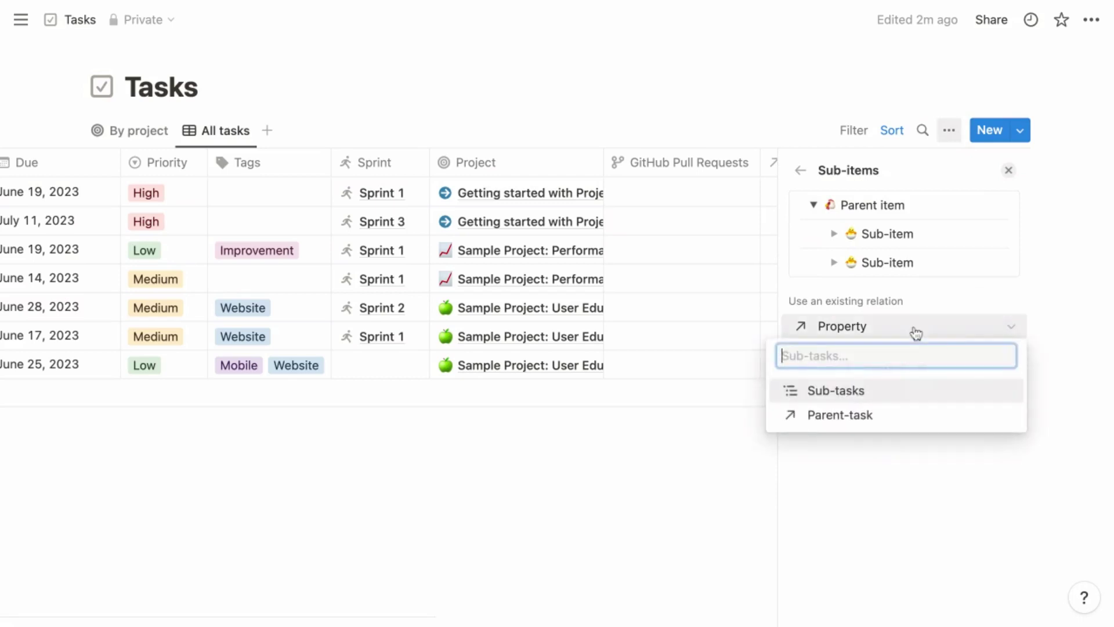
{"action": "left_click", "coordinate": [915, 399]}
{"action": "left_click", "coordinate": [914, 422]}
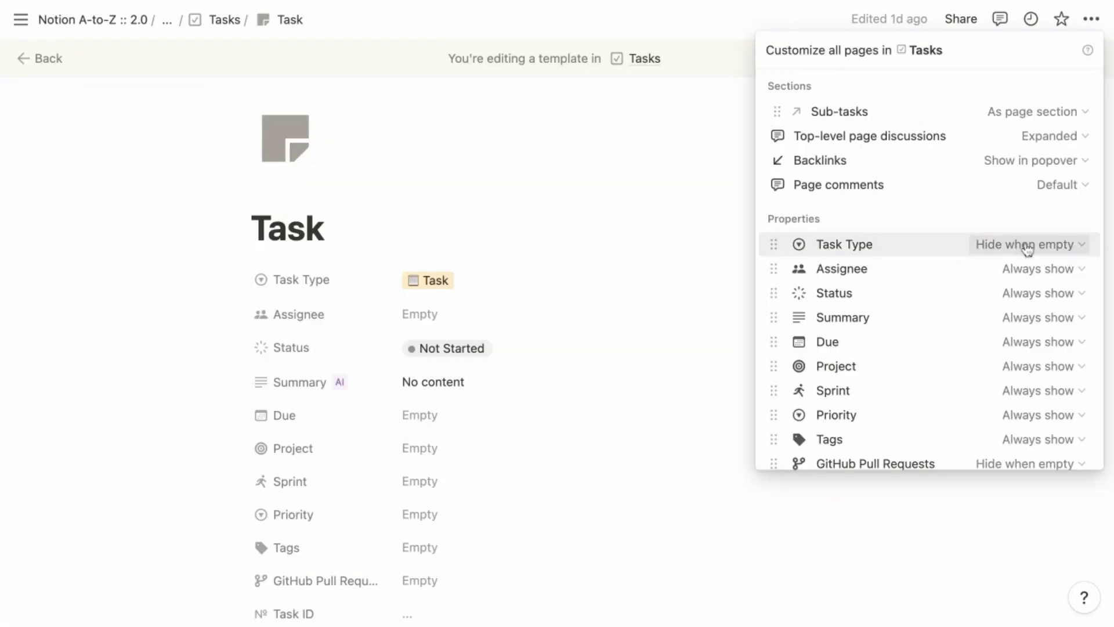
Keep Task Type always visible and hide Assignee when empty on task pages
{"action": "left_click", "coordinate": [1039, 244]}
{"action": "left_click", "coordinate": [1032, 268]}
{"action": "left_click", "coordinate": [1038, 318]}
Move Status above Assignee, set Due to hide when empty and move it above Summary
{"action": "left_click", "coordinate": [760, 301]}
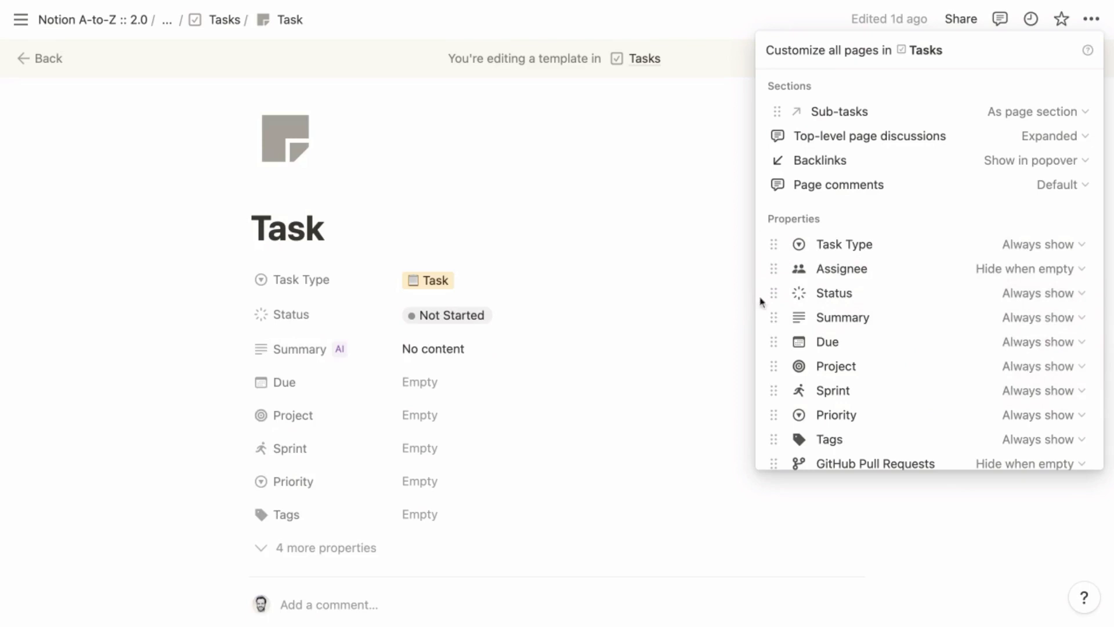
{"action": "left_click_drag", "start_coordinate": [760, 302], "coordinate": [766, 268]}
{"action": "left_click", "coordinate": [1019, 318]}
{"action": "left_click", "coordinate": [771, 319]}
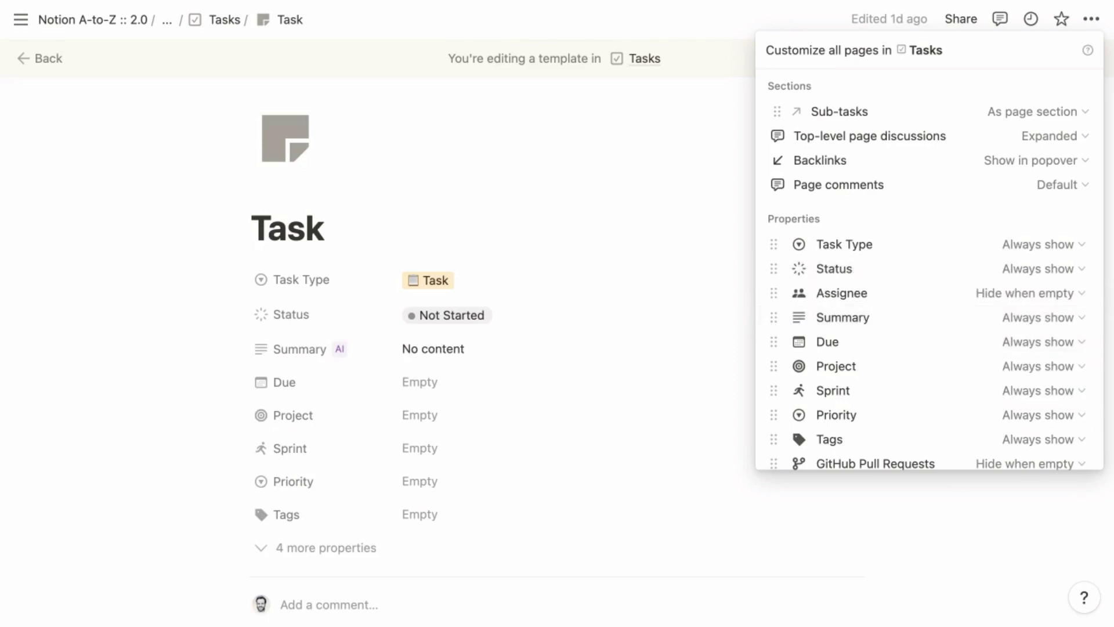
{"action": "left_click", "coordinate": [1038, 342]}
{"action": "left_click", "coordinate": [1019, 390]}
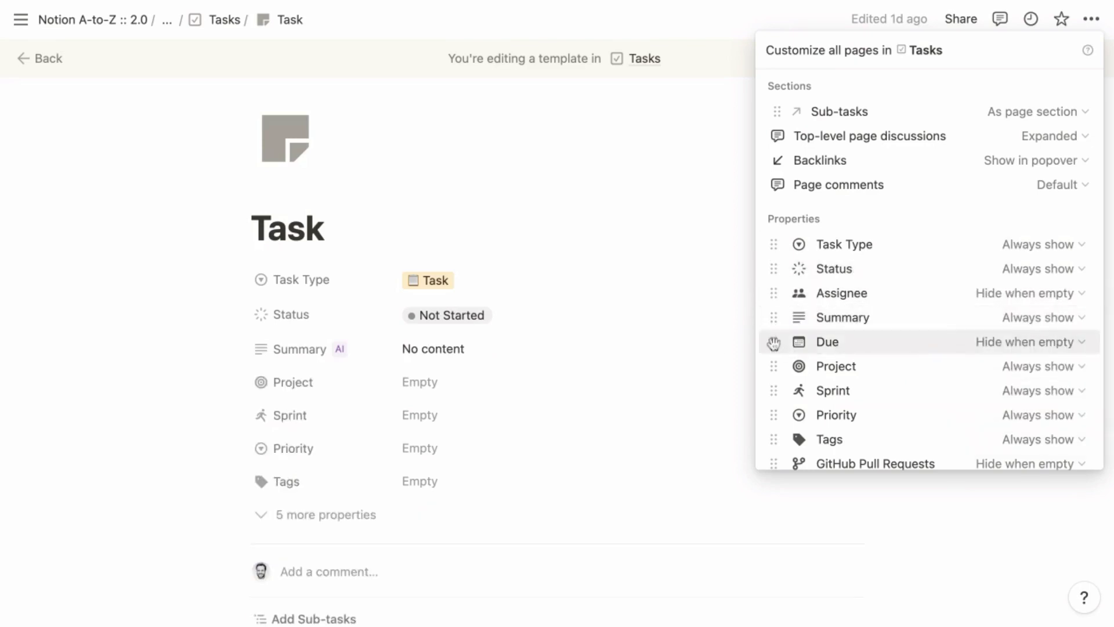
{"action": "left_click_drag", "start_coordinate": [771, 341], "coordinate": [771, 317]}
Hide Project and Sprint when empty, put them first and second, and move Priority above Status
{"action": "left_click", "coordinate": [1010, 366]}
{"action": "left_click", "coordinate": [987, 441]}
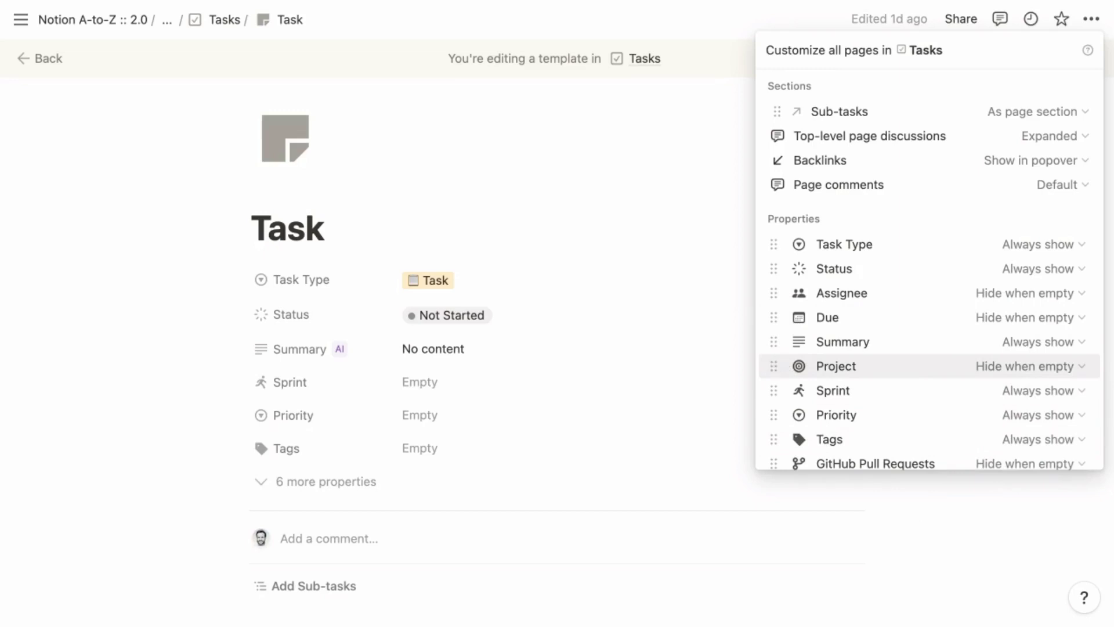
{"action": "left_click_drag", "start_coordinate": [774, 366], "coordinate": [773, 245]}
{"action": "left_click", "coordinate": [1038, 391]}
{"action": "left_click", "coordinate": [994, 466]}
{"action": "left_click_drag", "start_coordinate": [773, 391], "coordinate": [774, 269]}
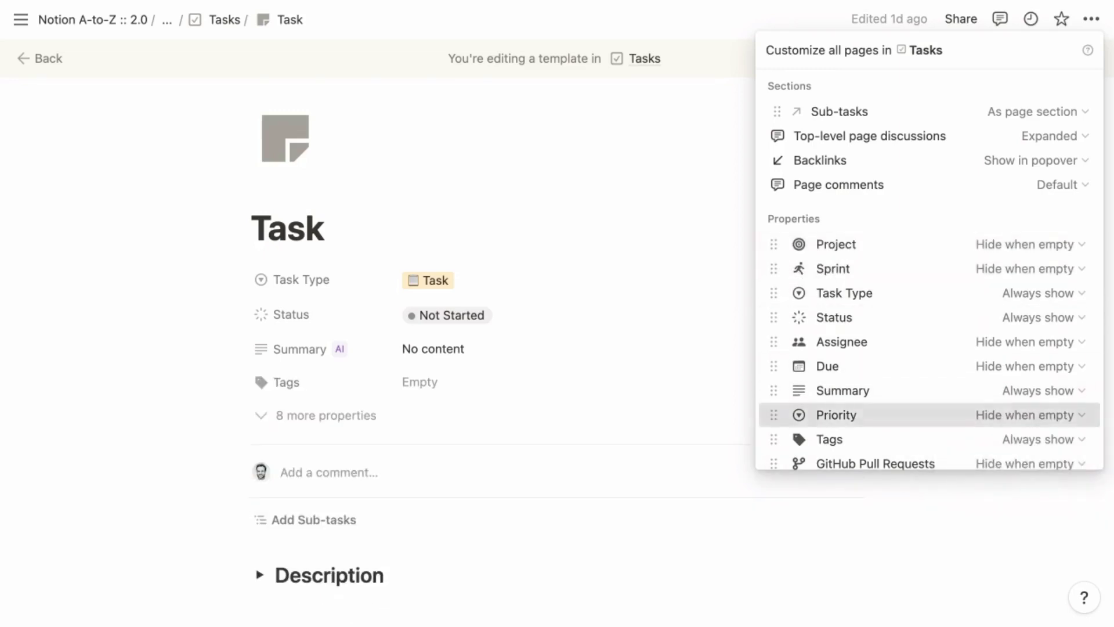
{"action": "left_click_drag", "start_coordinate": [773, 414], "coordinate": [773, 317]}
{"action": "left_click", "coordinate": [891, 135]}
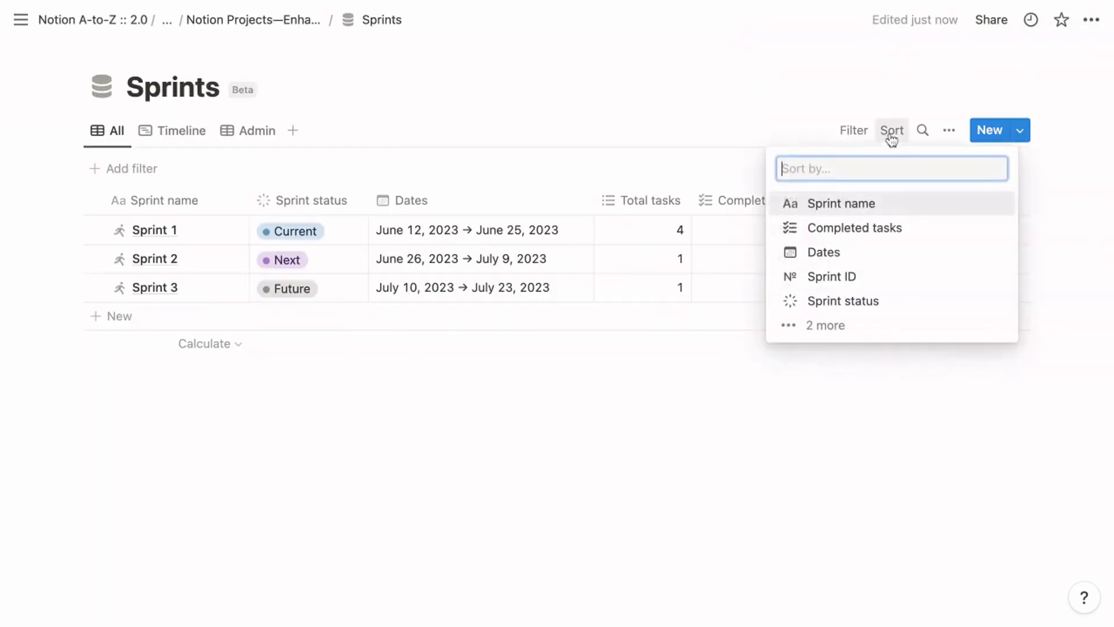
Sort Sprints by Dates then Sprint ID ascending, and finish creating the Tasks Admin view
{"action": "left_click", "coordinate": [861, 253]}
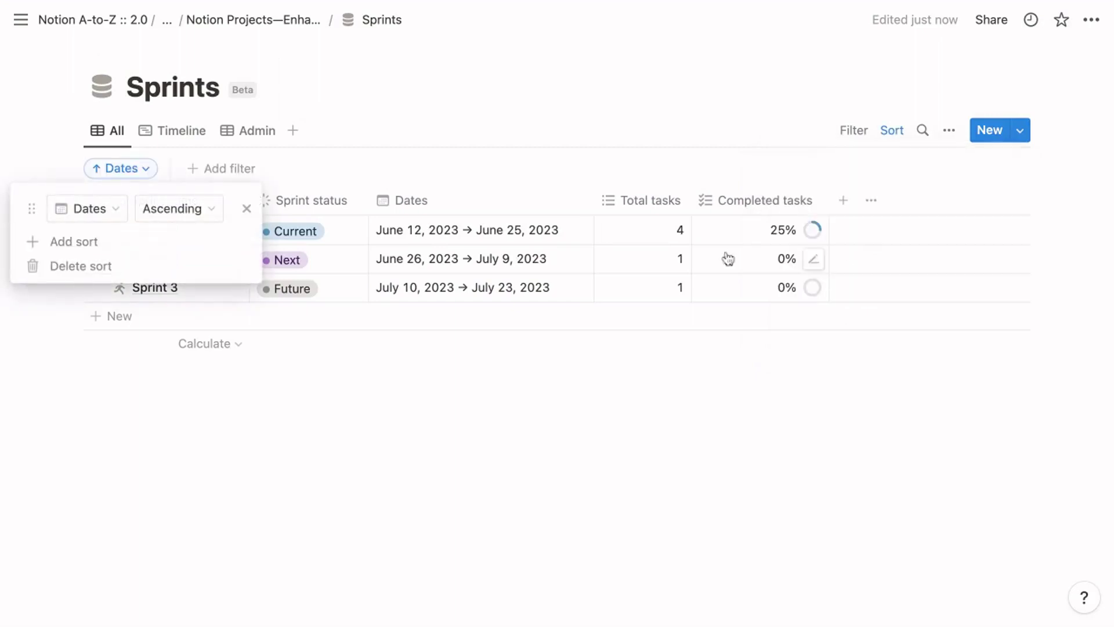
{"action": "left_click", "coordinate": [101, 246]}
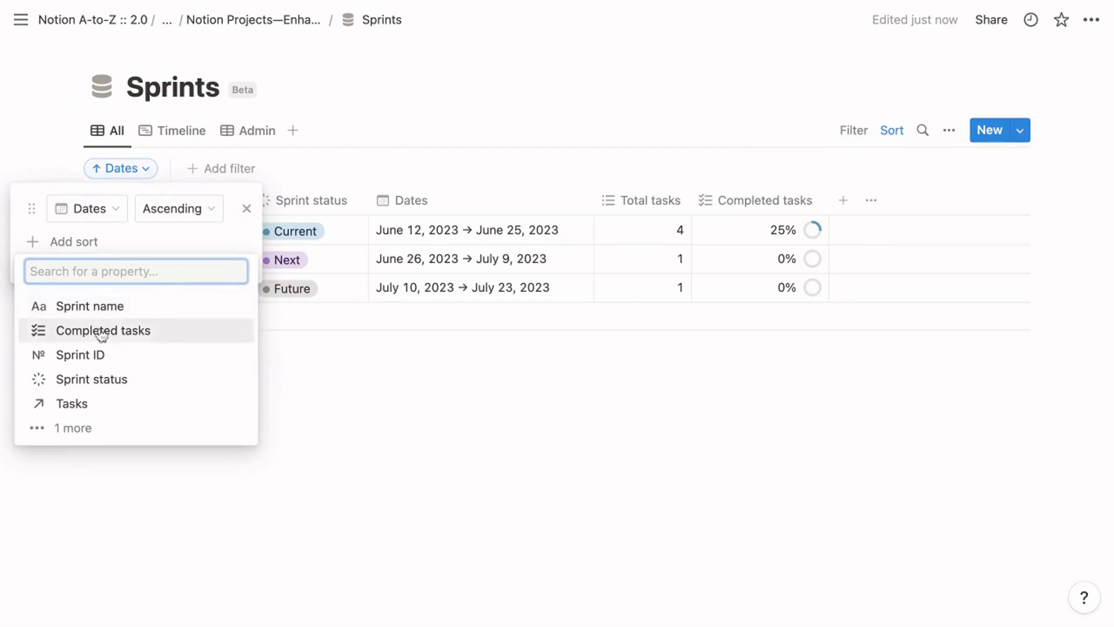
{"action": "left_click", "coordinate": [102, 354]}
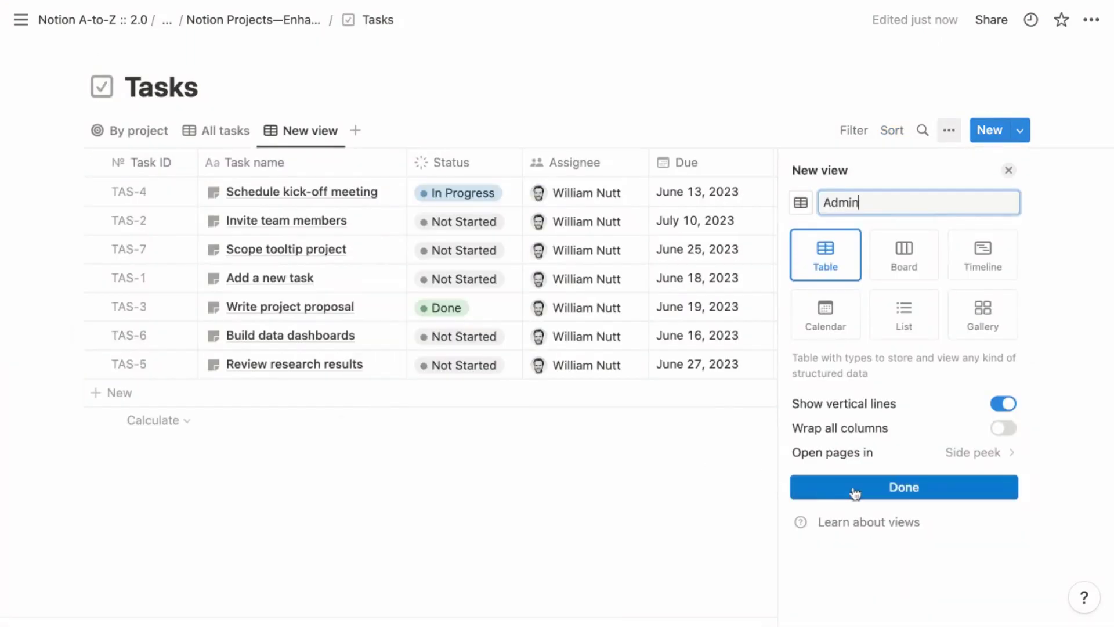
{"action": "left_click", "coordinate": [903, 487]}
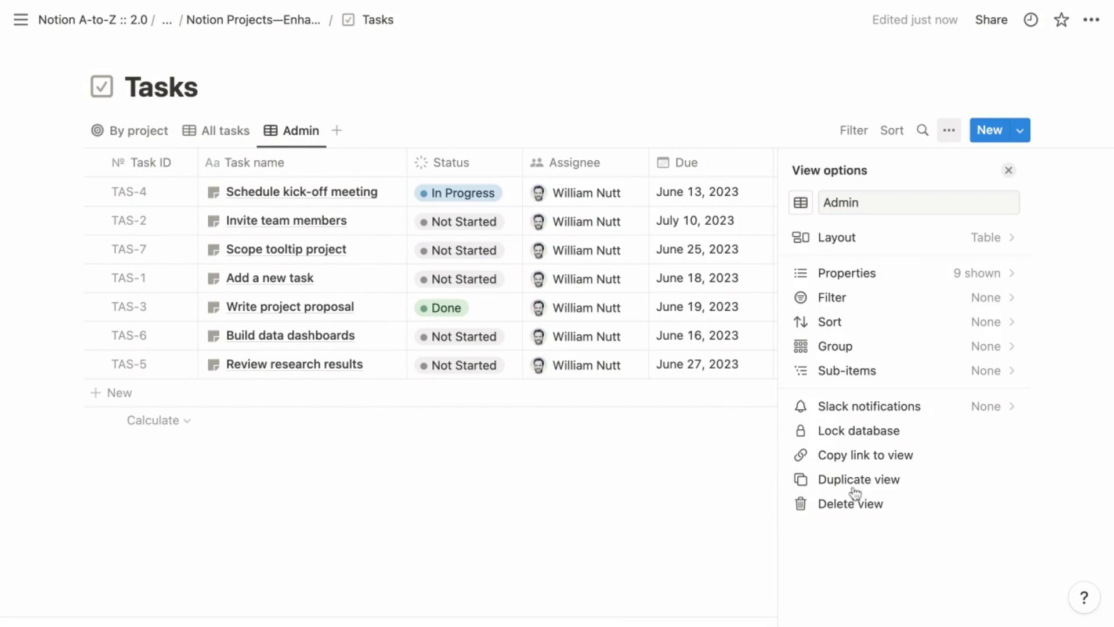
Add a Task ID ascending sort to the Admin view, then bring up its shown-properties list
{"action": "left_click", "coordinate": [848, 326]}
{"action": "left_click", "coordinate": [848, 358]}
{"action": "left_click", "coordinate": [848, 529]}
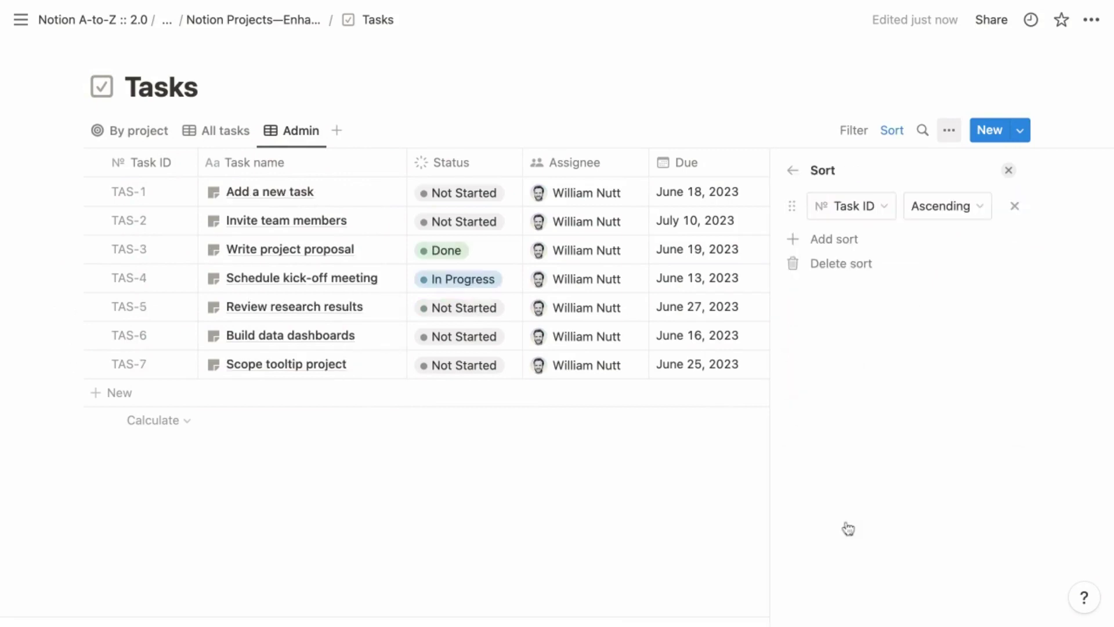
{"action": "left_click", "coordinate": [796, 174]}
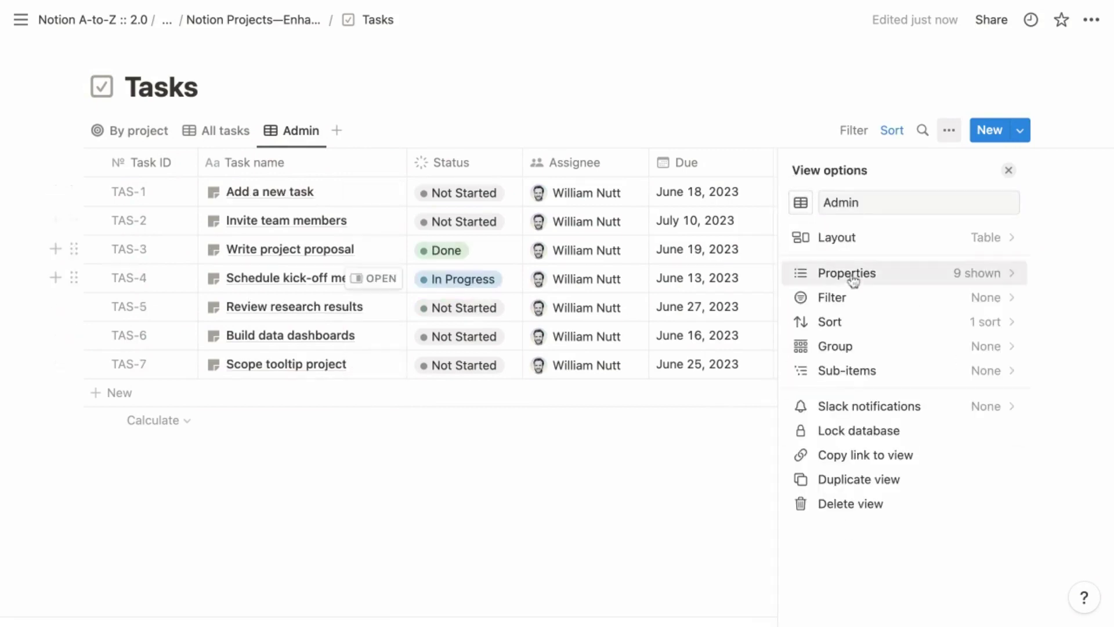
{"action": "left_click", "coordinate": [845, 275]}
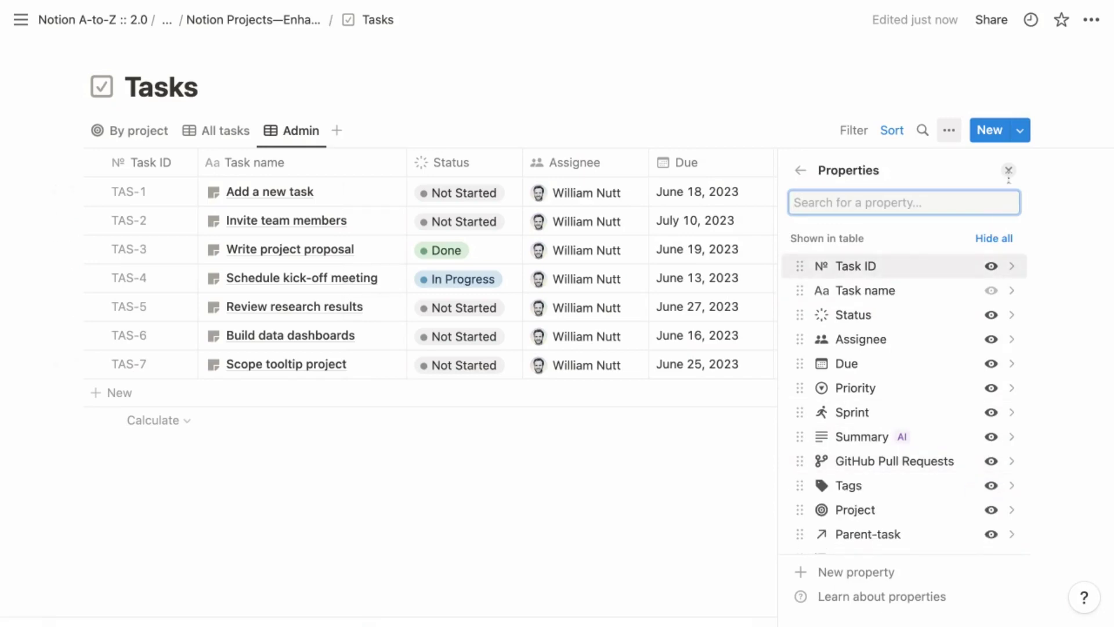